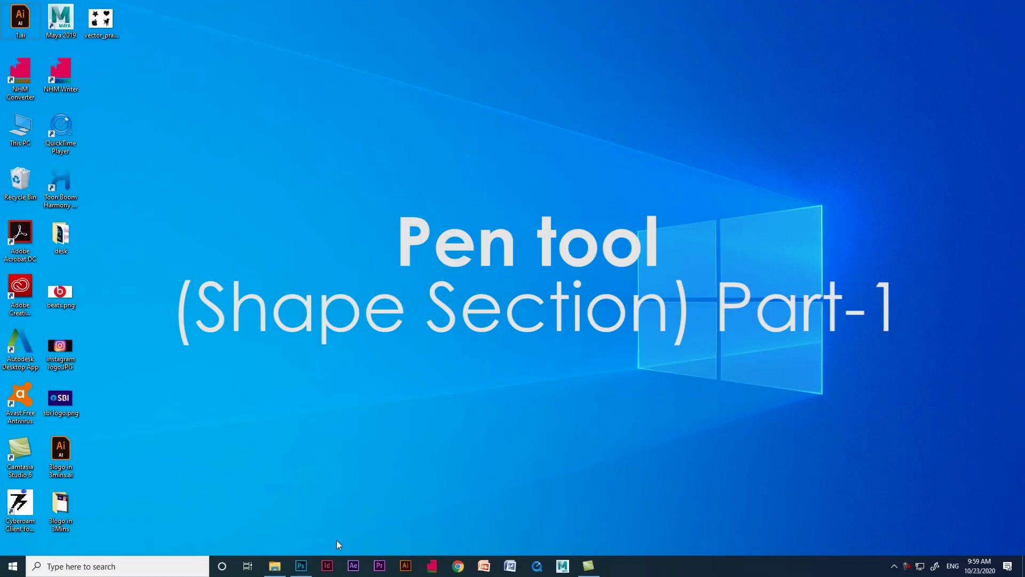
Step: Switch to Photoshop and create a white 8.5 x 11 inch document at 300 pixels/inch in 16-bit RGB Color
click(305, 568)
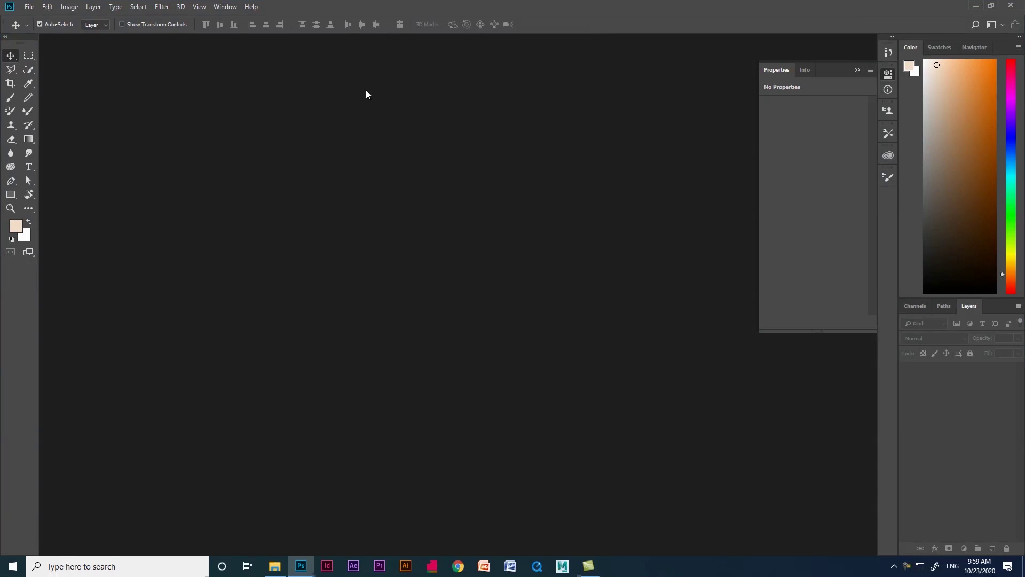
click(30, 6)
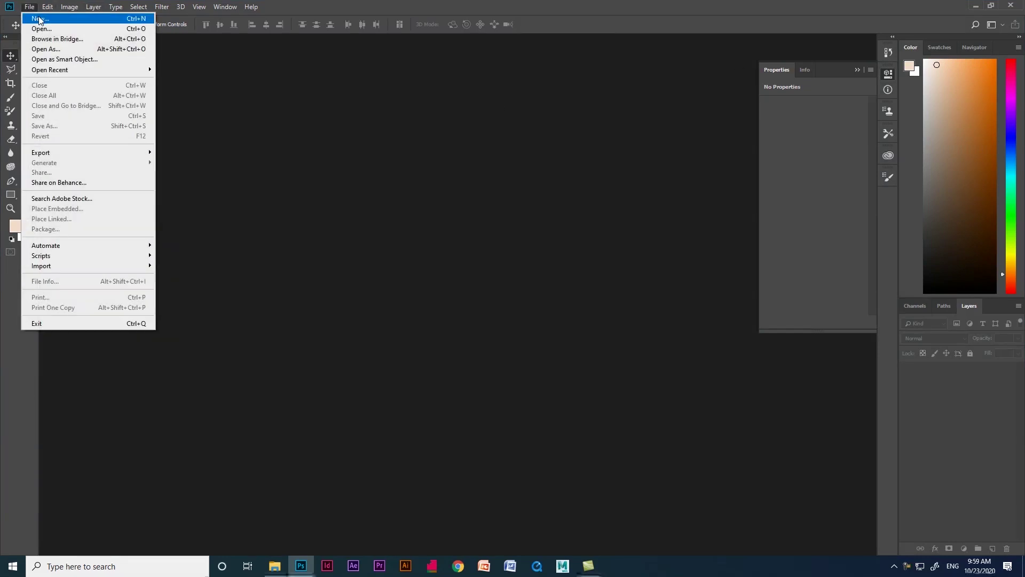
click(39, 19)
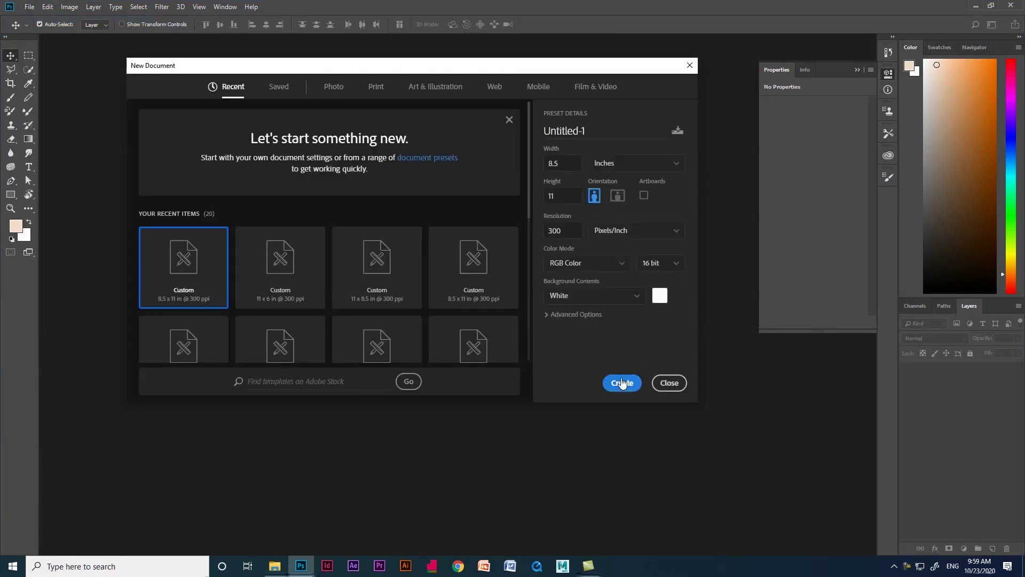
click(621, 382)
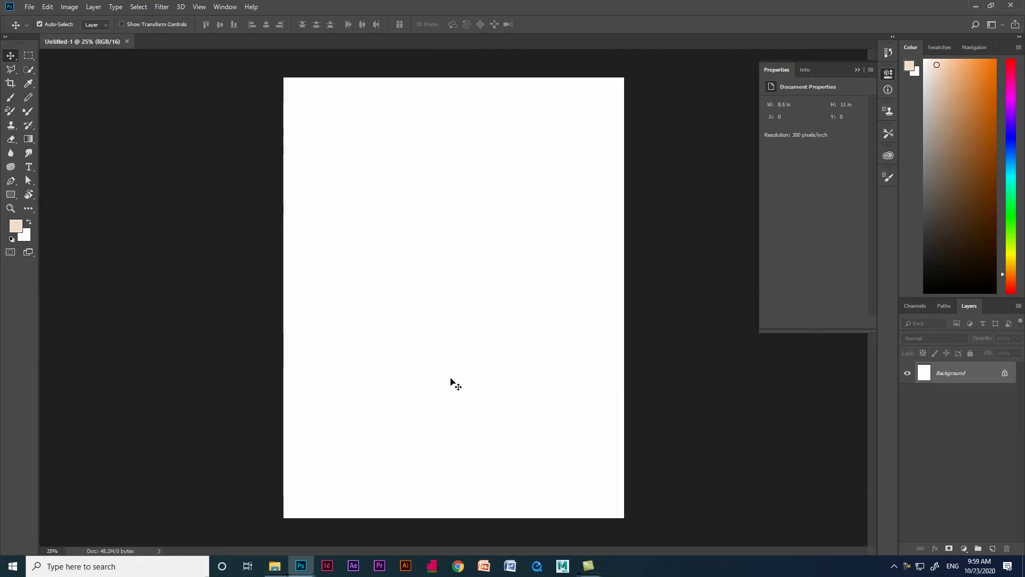
Step: Place IMG_5186.JPG from the Desktop as an embedded image in the blank document and commit it
click(29, 6)
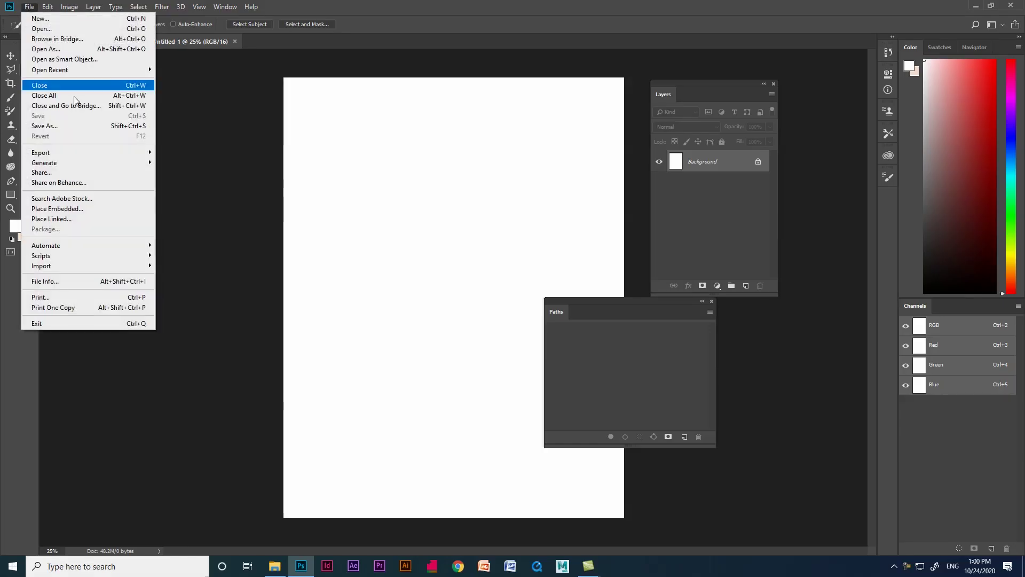
click(117, 421)
click(302, 86)
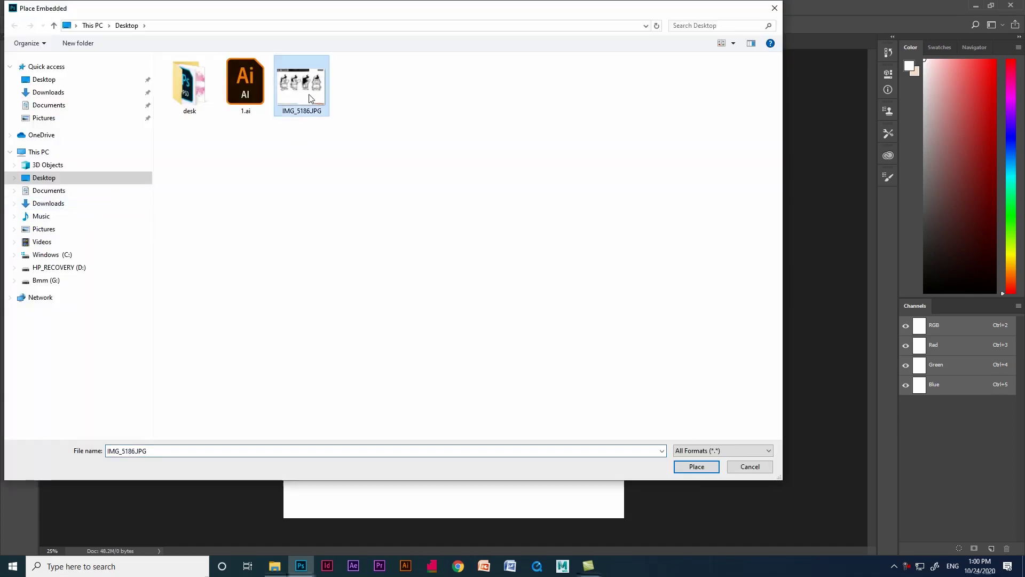
click(696, 463)
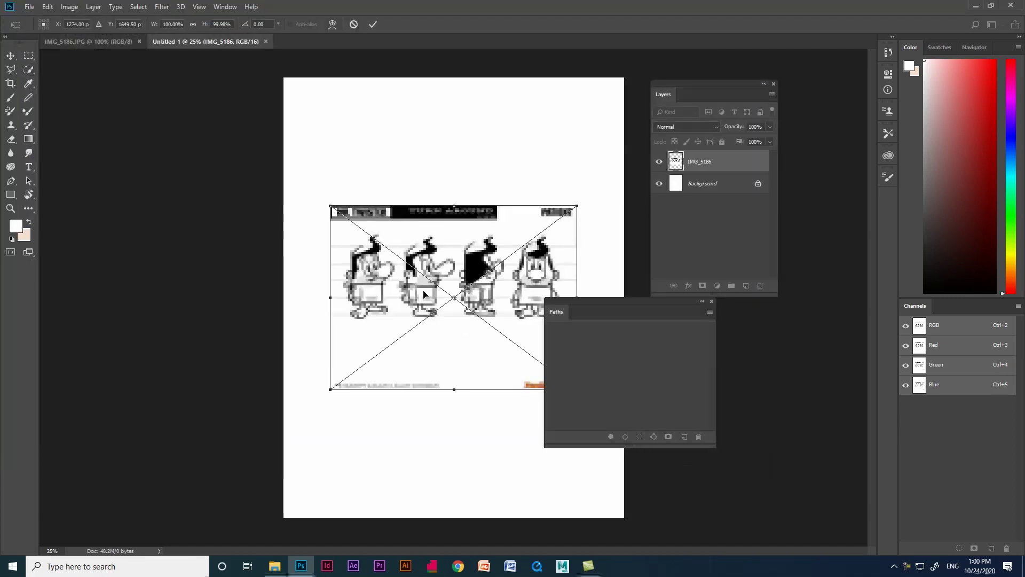
key(Return)
click(140, 42)
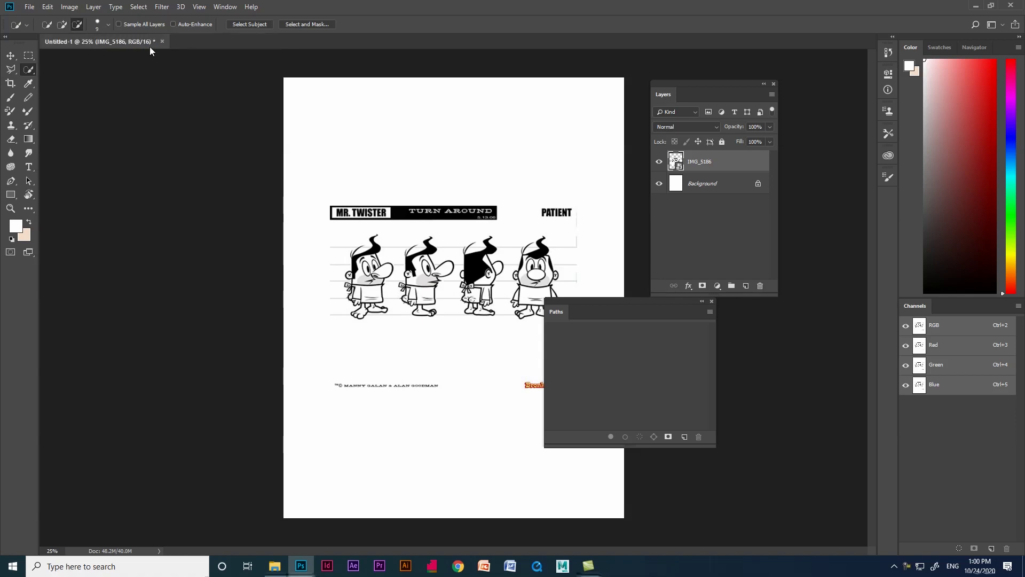
Step: Open IMG_5186.JPG from the Desktop as its own document
click(29, 7)
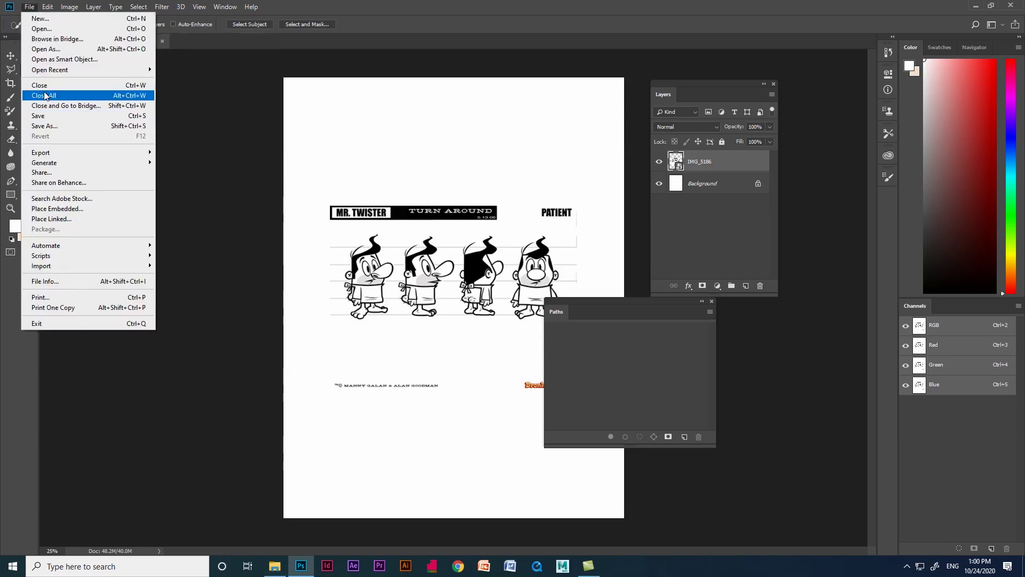
click(41, 29)
click(315, 100)
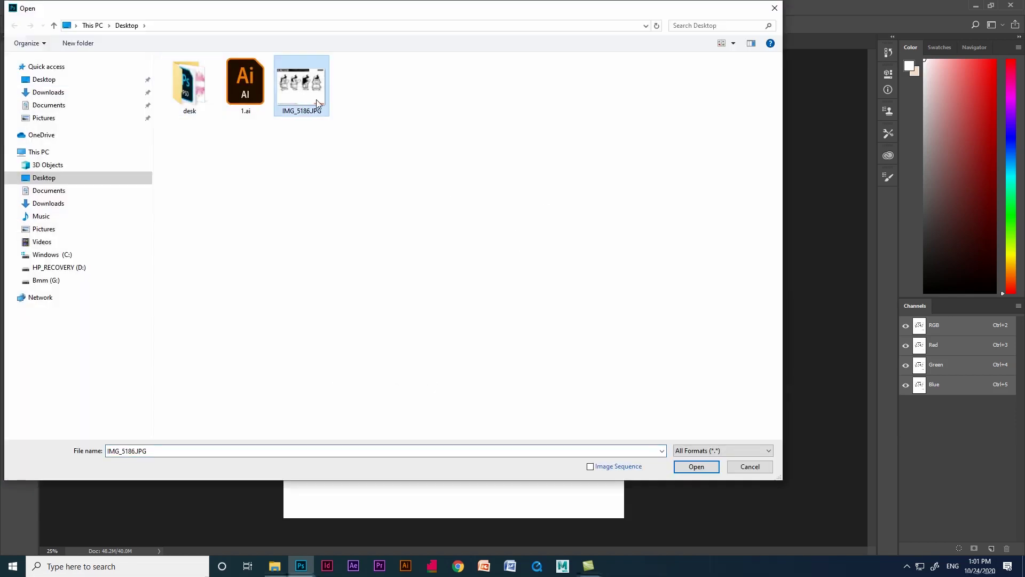
click(695, 467)
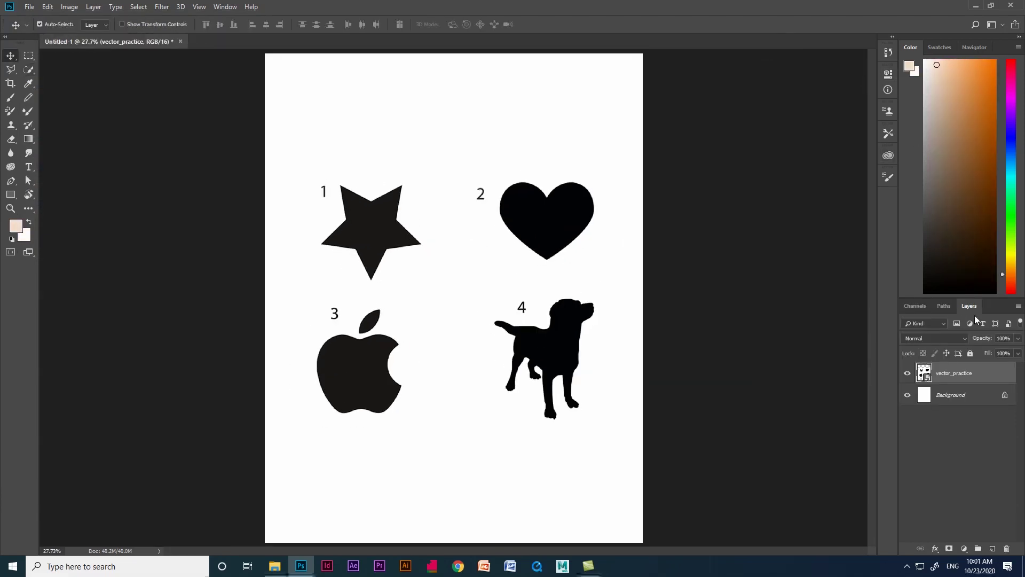
Step: Detach the Layers and Paths panels and float them beside the page, with Layers above Paths
drag(975, 315, 680, 172)
drag(943, 305, 664, 313)
drag(698, 158, 690, 89)
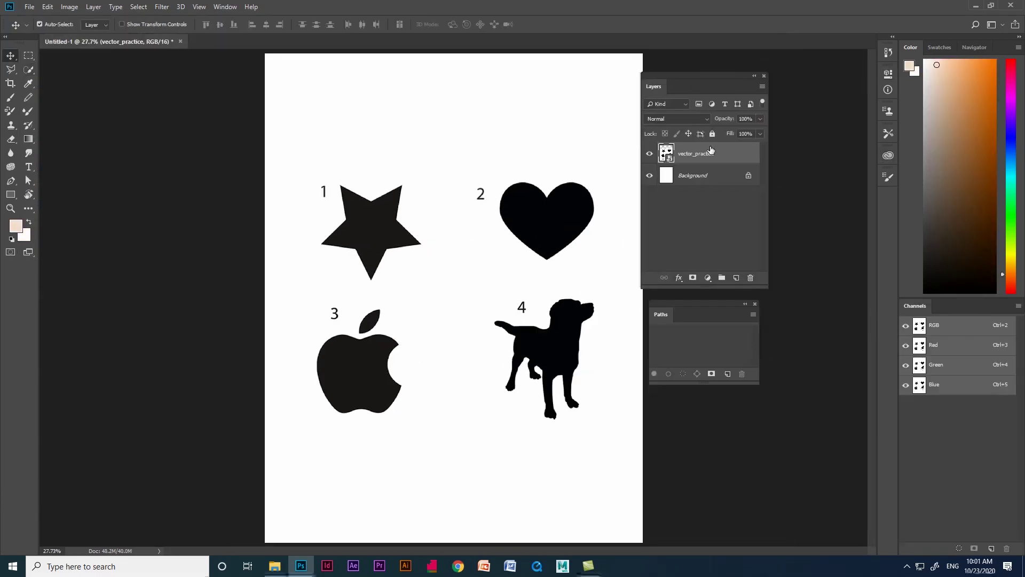
drag(694, 313, 695, 356)
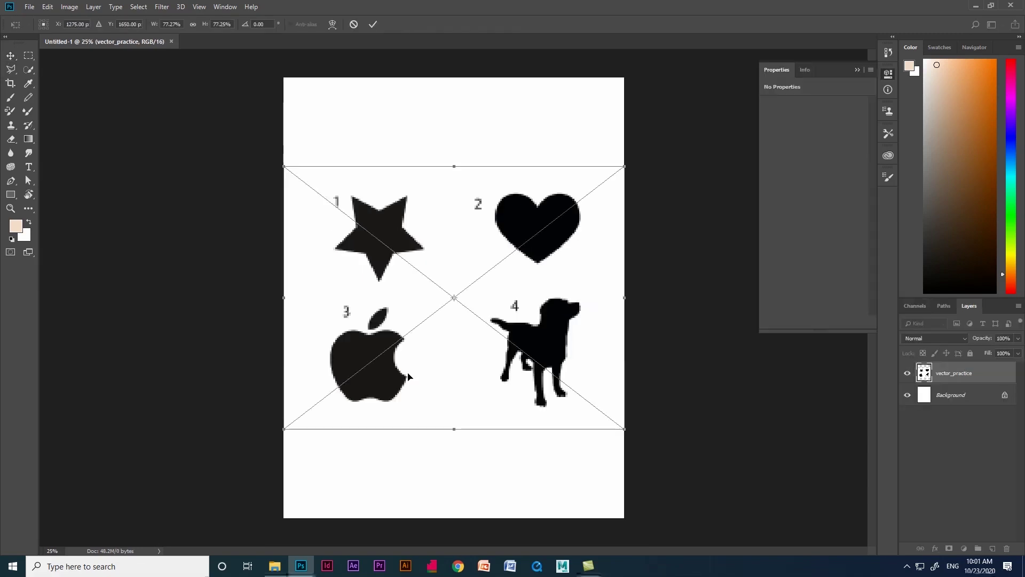
Step: Commit the placed vector_practice image on the page
key(Return)
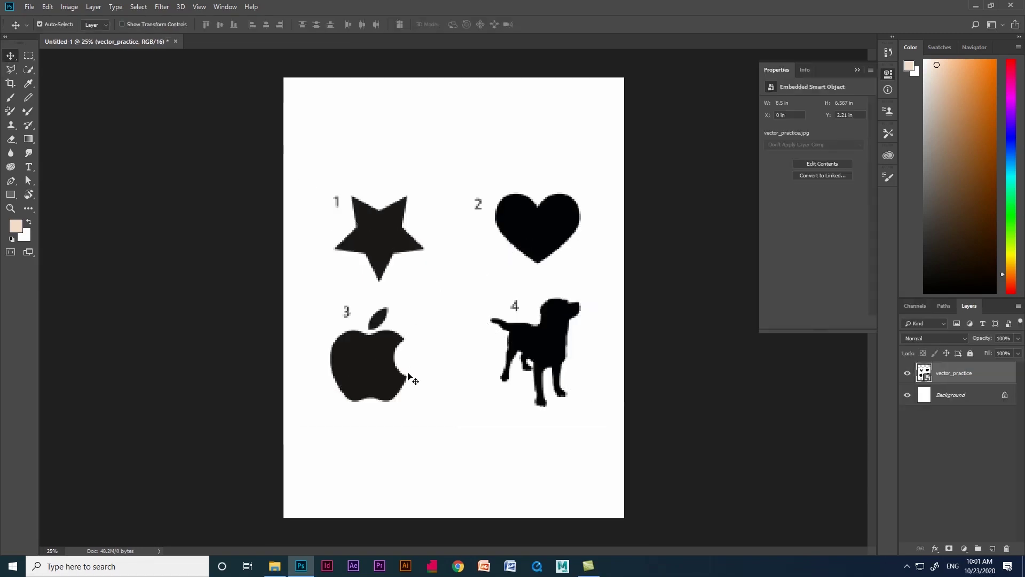
scroll(648, 271, down, 3)
scroll(648, 270, up, 5)
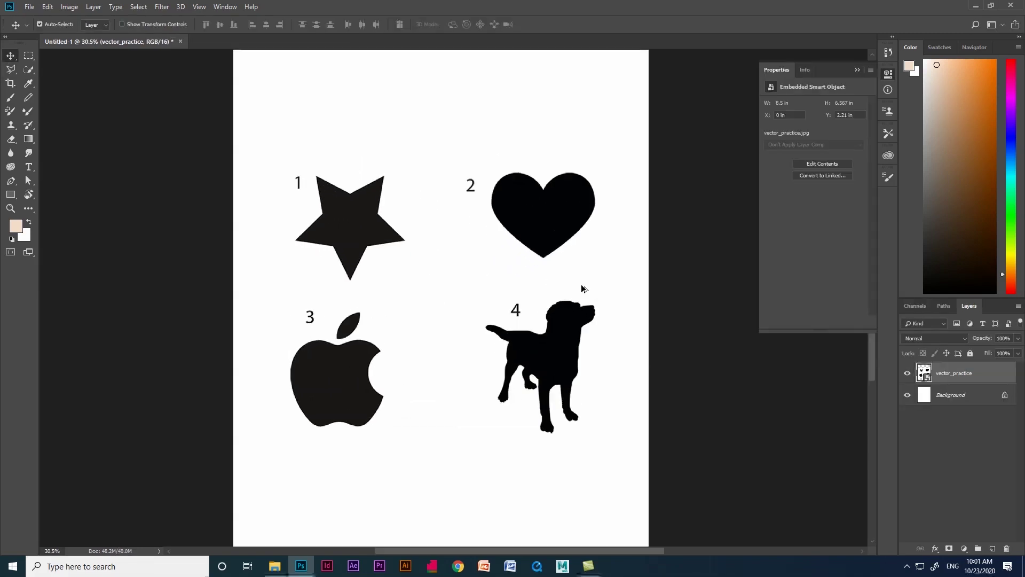
scroll(582, 289, down, 2)
Step: Collapse the Properties panel and undock the Layers and Paths panels as separate floating panels next to the canvas
click(858, 71)
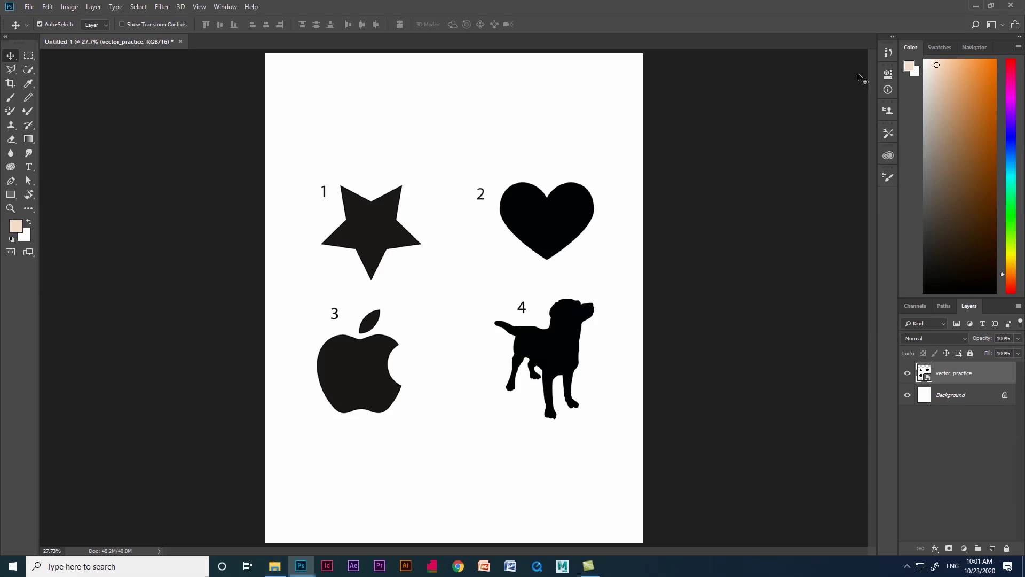
drag(970, 307, 661, 160)
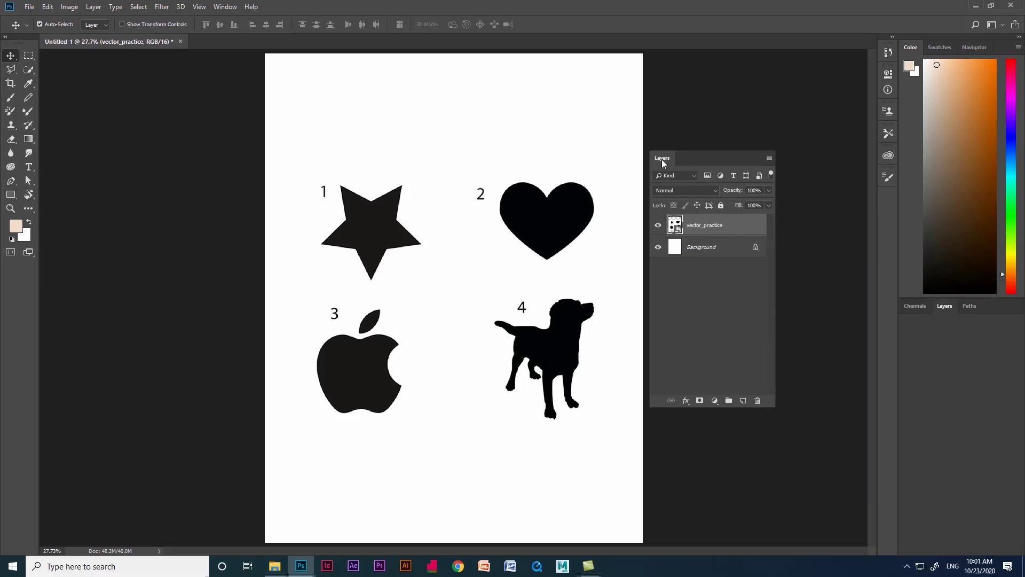
drag(941, 307, 661, 353)
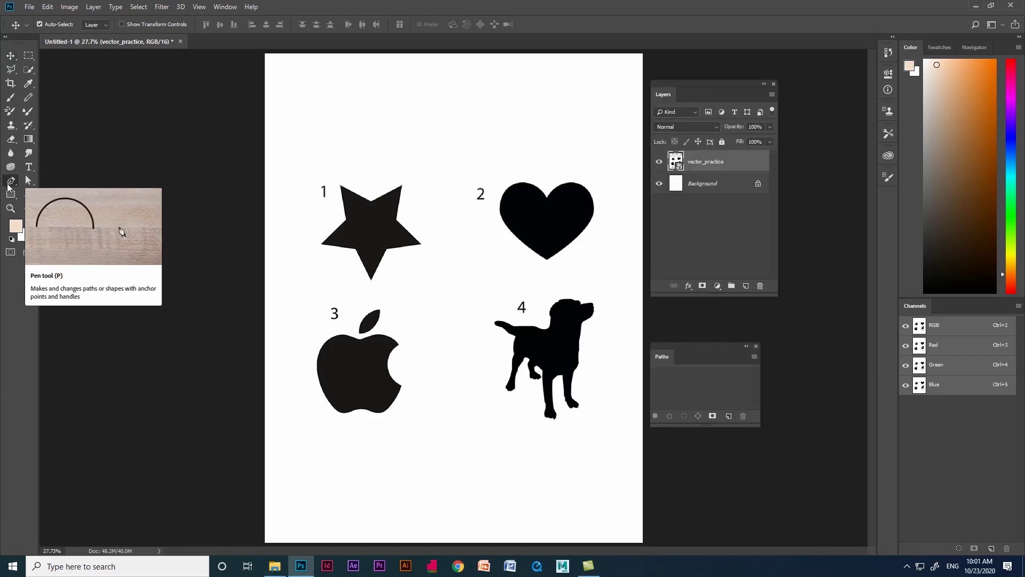
Step: Activate the Pen tool and set its drawing mode to Shape
click(9, 185)
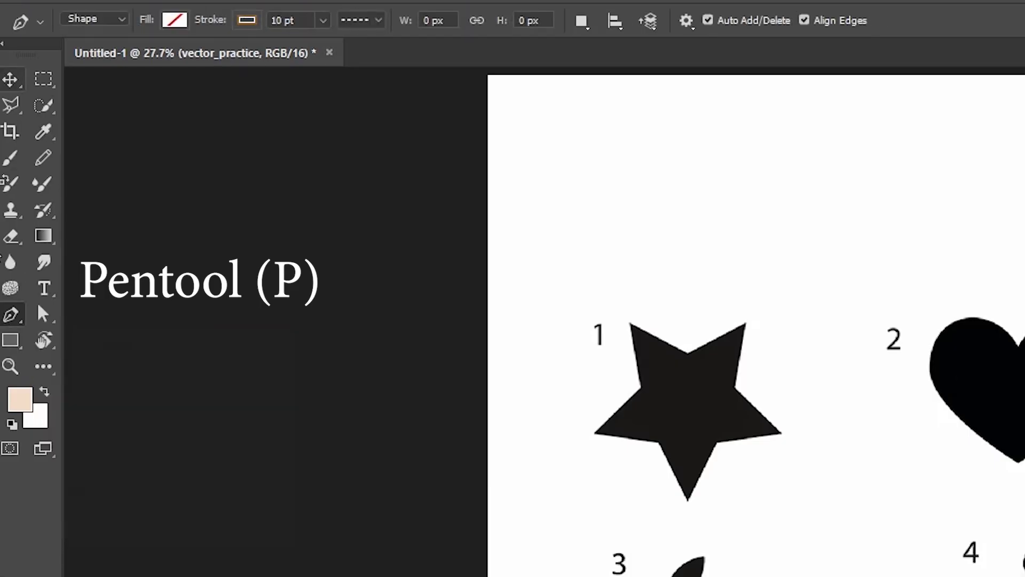
right_click(7, 319)
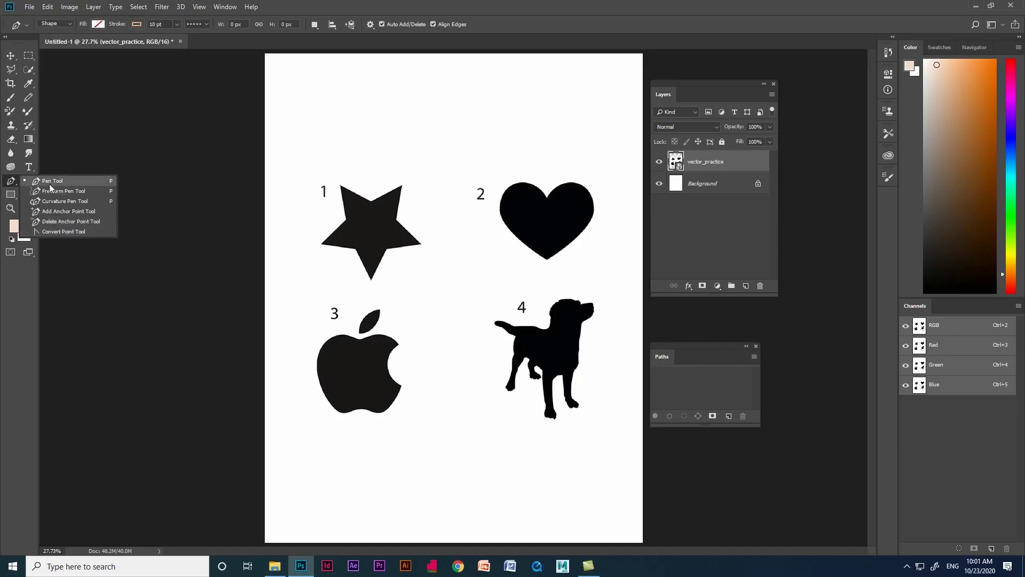
click(129, 163)
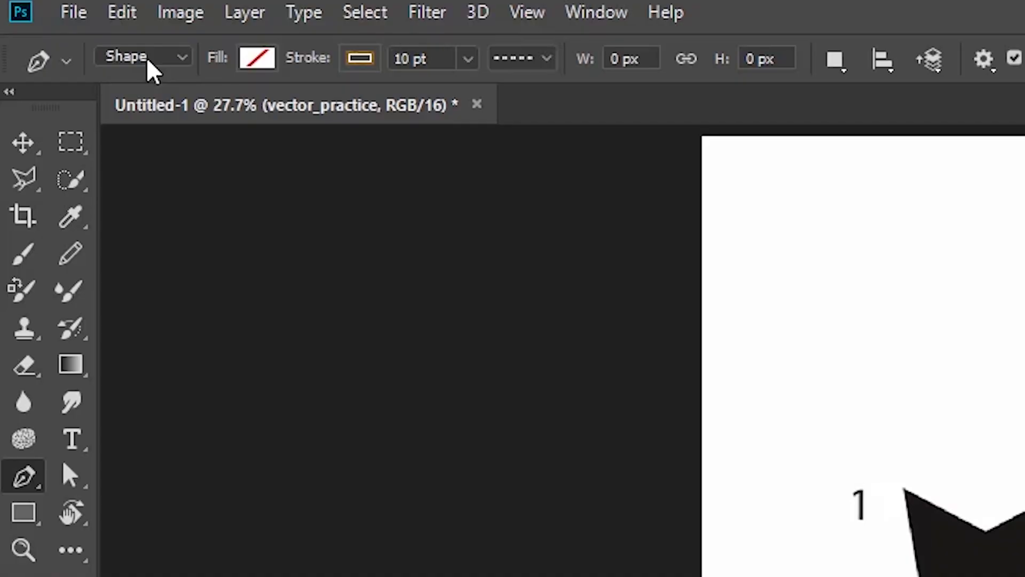
click(55, 24)
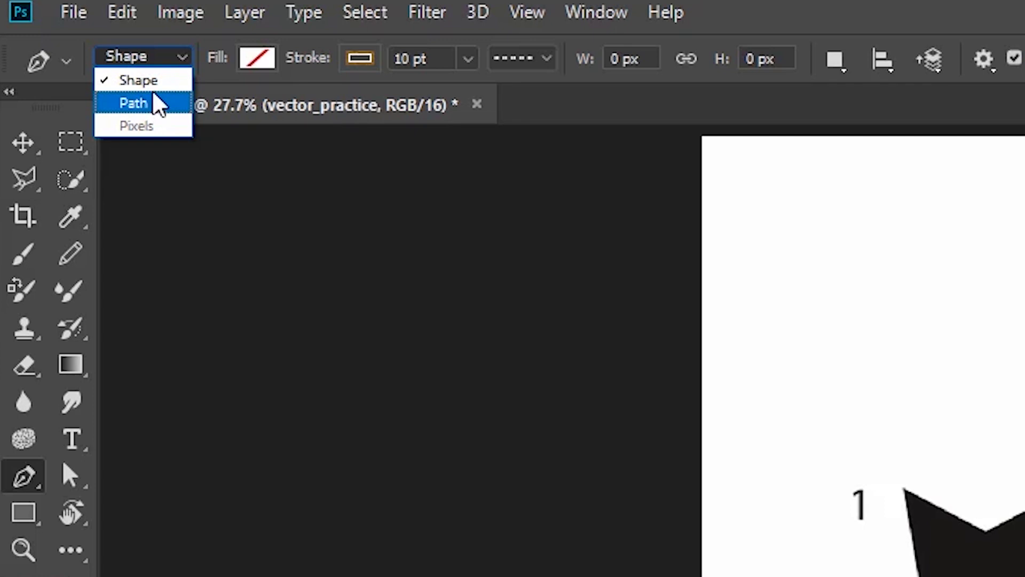
click(142, 85)
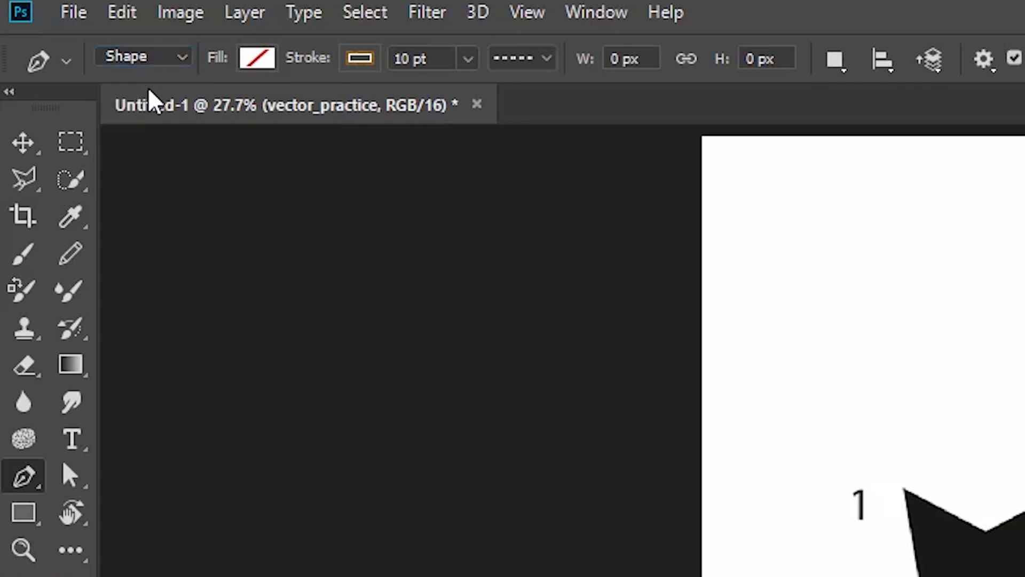
Step: Review the Pen tool's fill options and set the stroke for new shapes to no color
scroll(454, 256, up, 3)
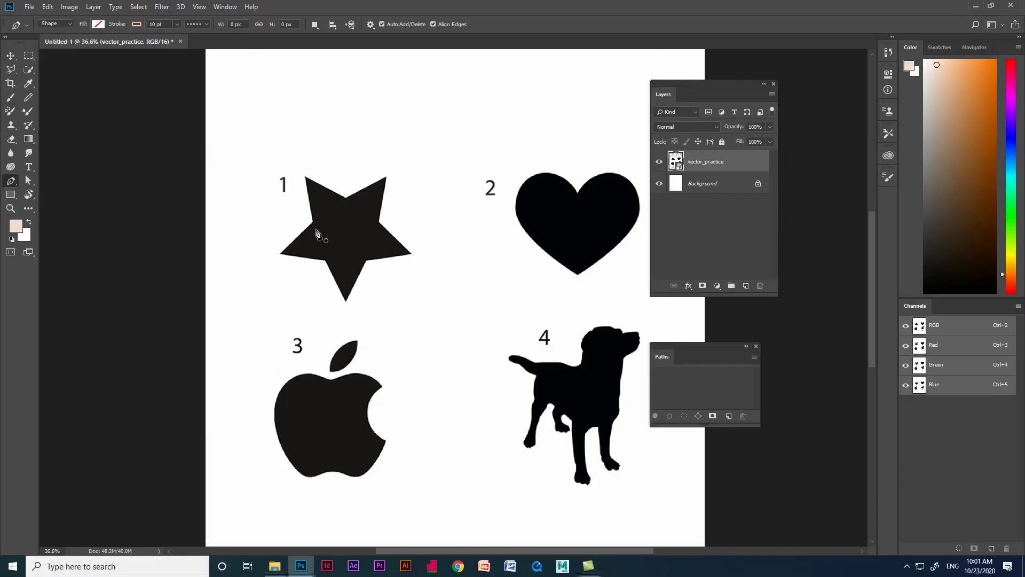
scroll(380, 196, down, 1)
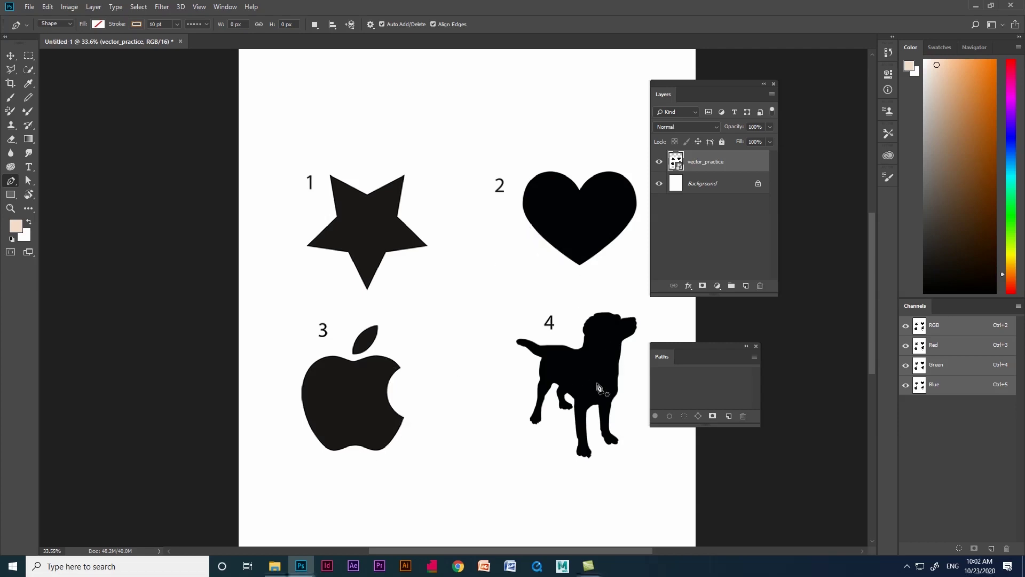
scroll(327, 215, down, 1)
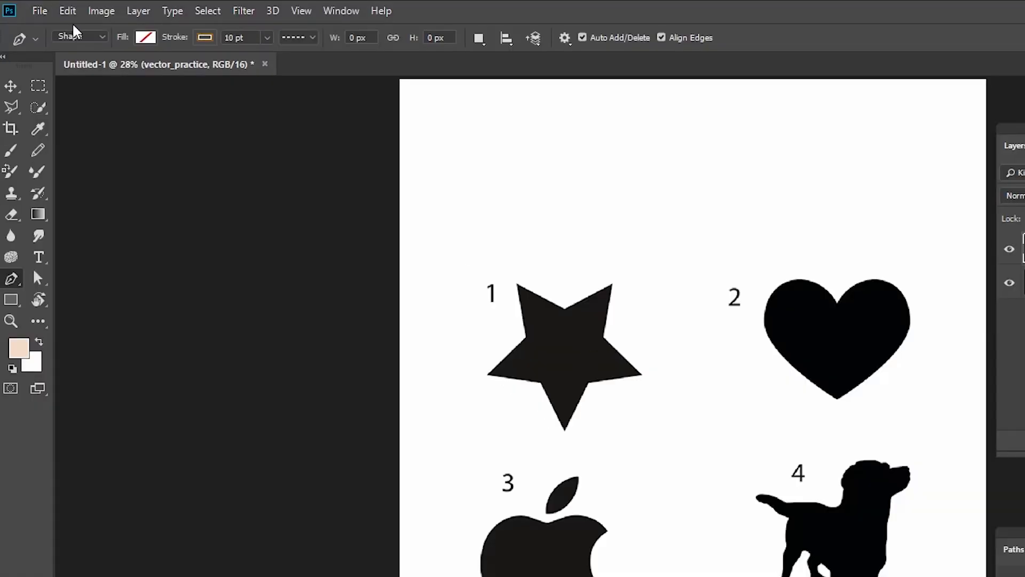
click(144, 38)
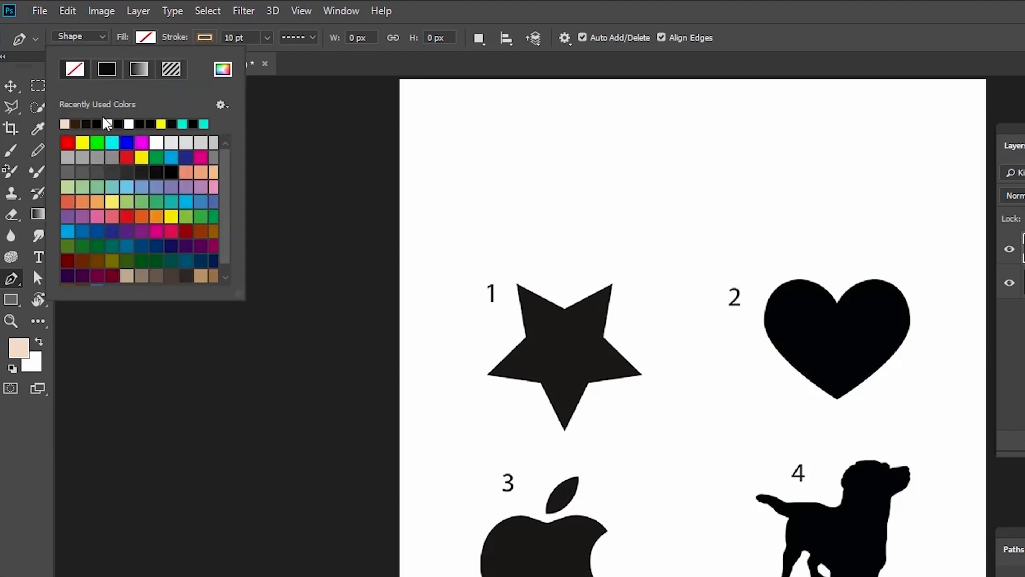
click(205, 37)
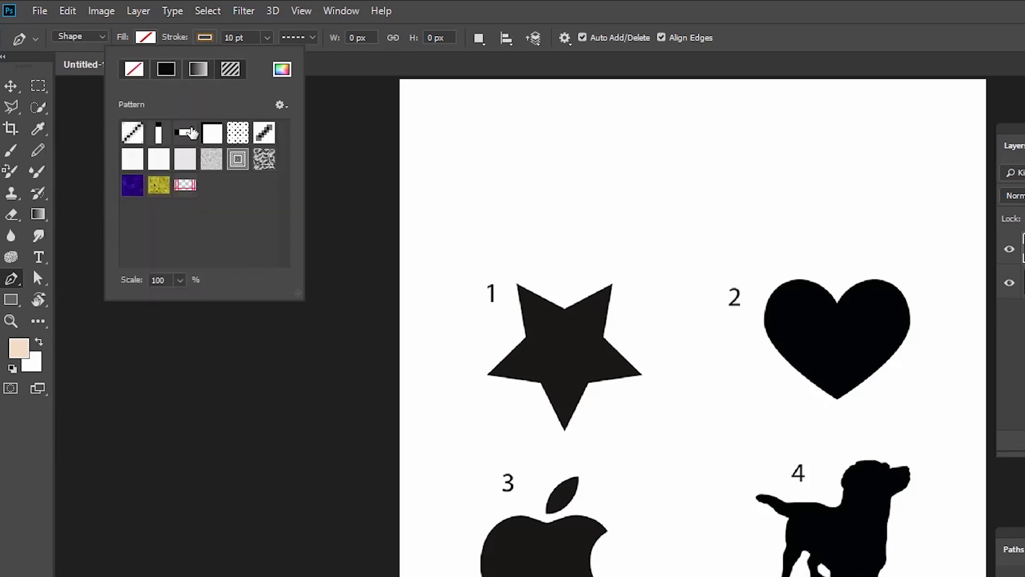
click(141, 71)
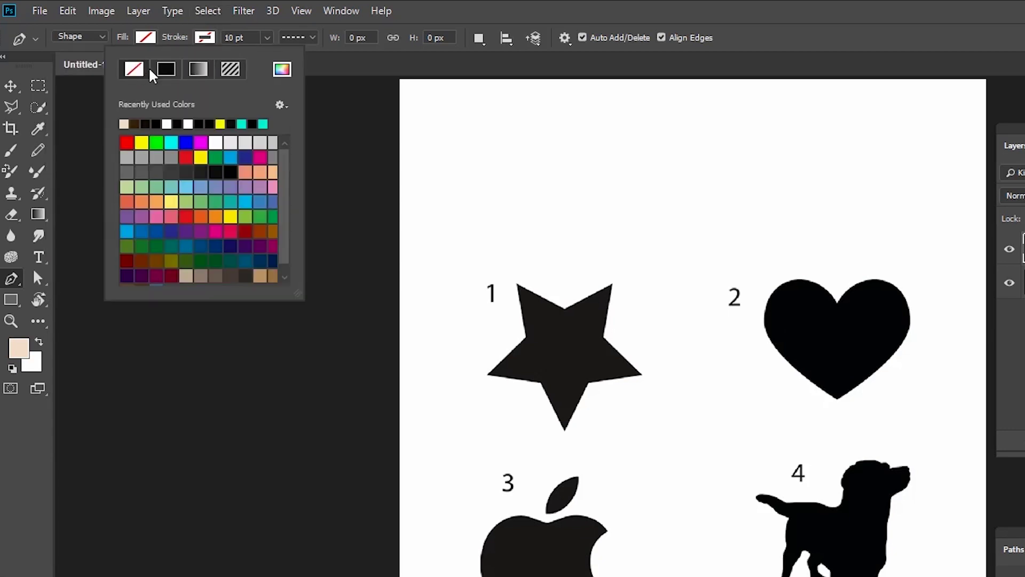
click(352, 61)
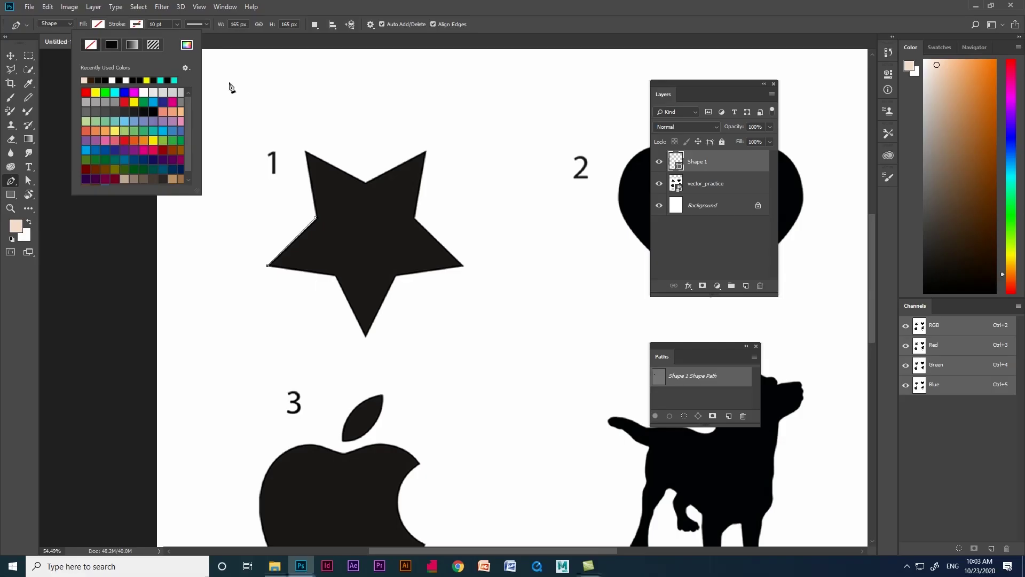
click(275, 45)
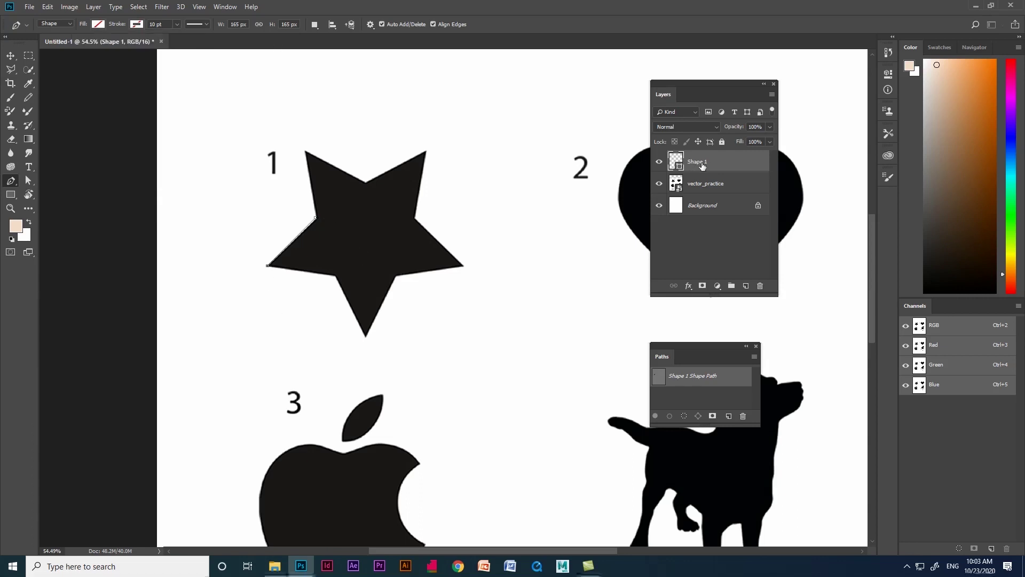
Step: Trace the remaining outline of star 1 with straight Pen tool segments through its tips and inner corners, closing the path
click(364, 337)
click(396, 275)
click(464, 266)
click(416, 219)
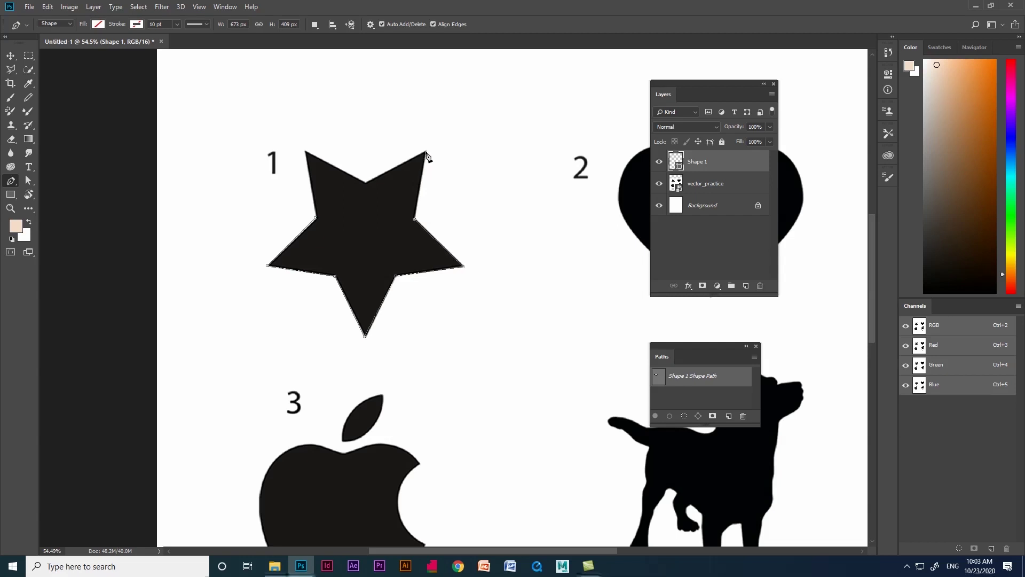
click(367, 183)
click(305, 150)
click(315, 219)
Step: Fill the traced star shape with blue and check its stroke color options
click(98, 25)
click(96, 83)
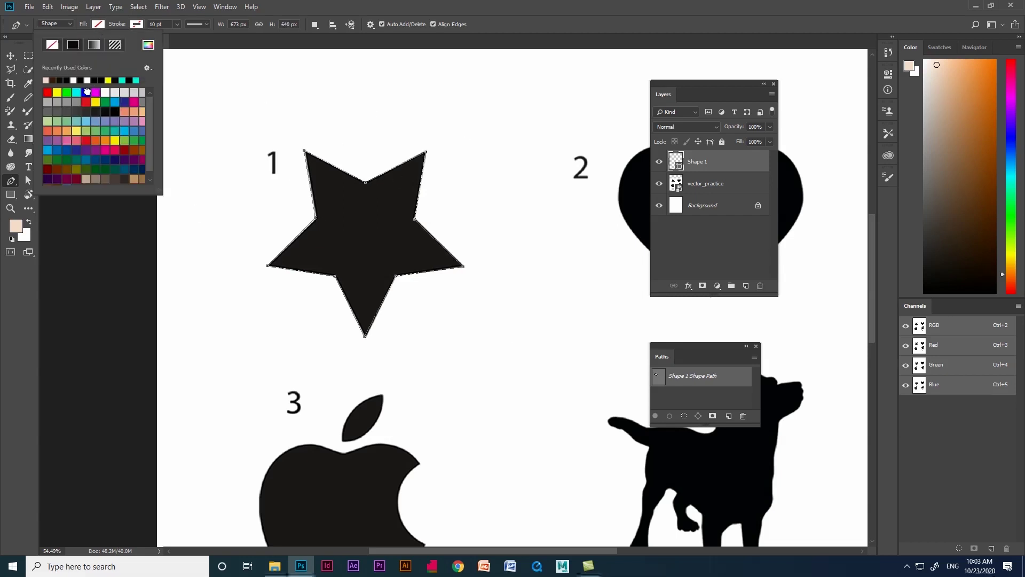
click(137, 24)
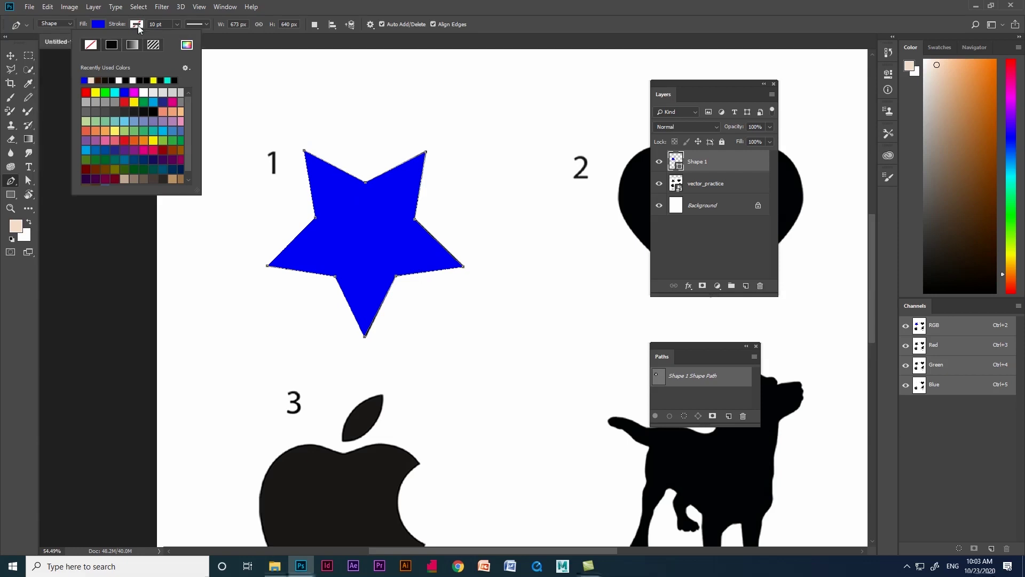
click(115, 48)
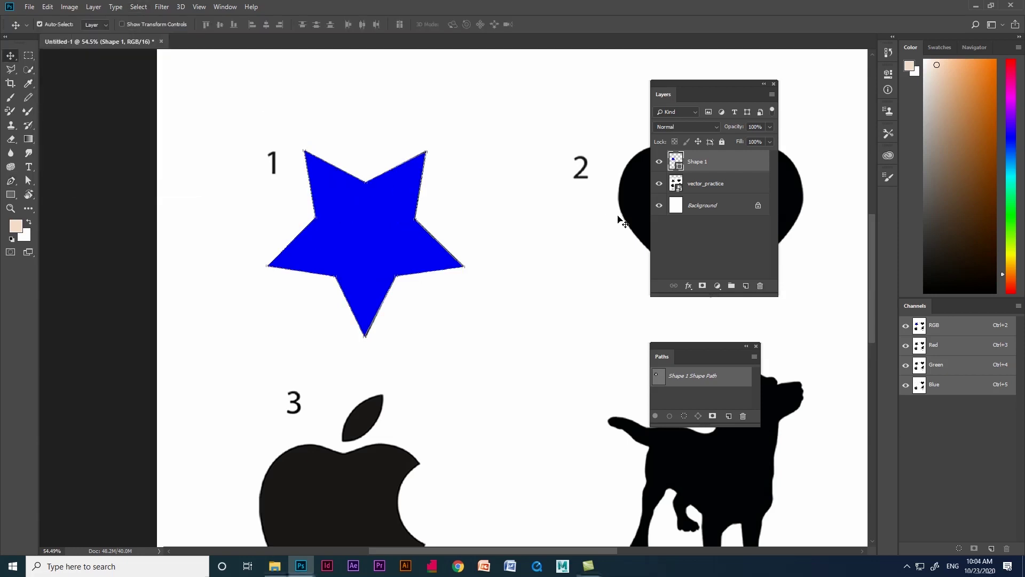
Step: Start tracing heart 2 with the Pen tool at its upper notch, curving around the left lobe to the heart's left side
scroll(177, 177, down, 4)
scroll(506, 183, up, 5)
scroll(433, 170, down, 3)
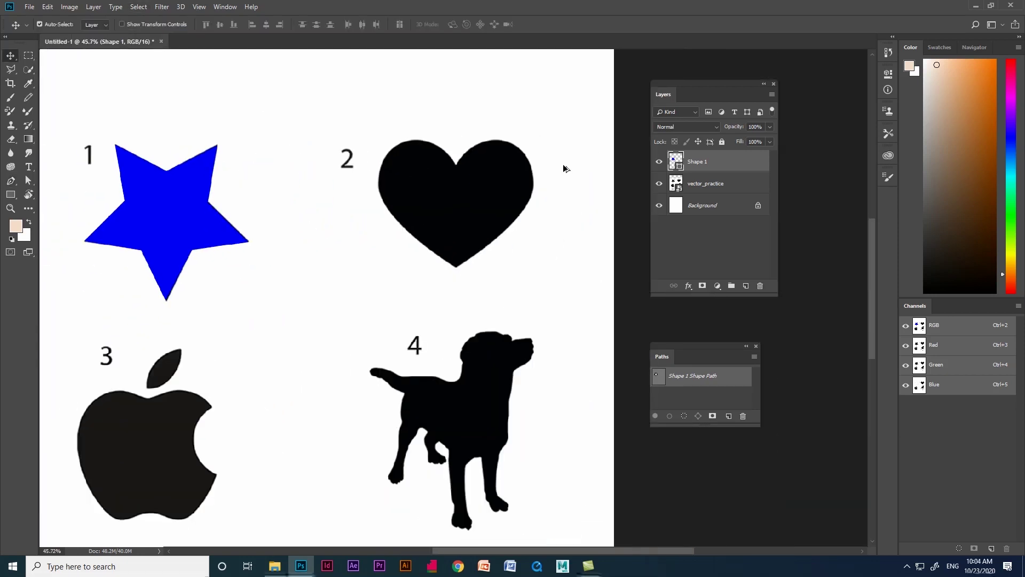
drag(563, 167, 470, 176)
key(p)
scroll(387, 141, up, 2)
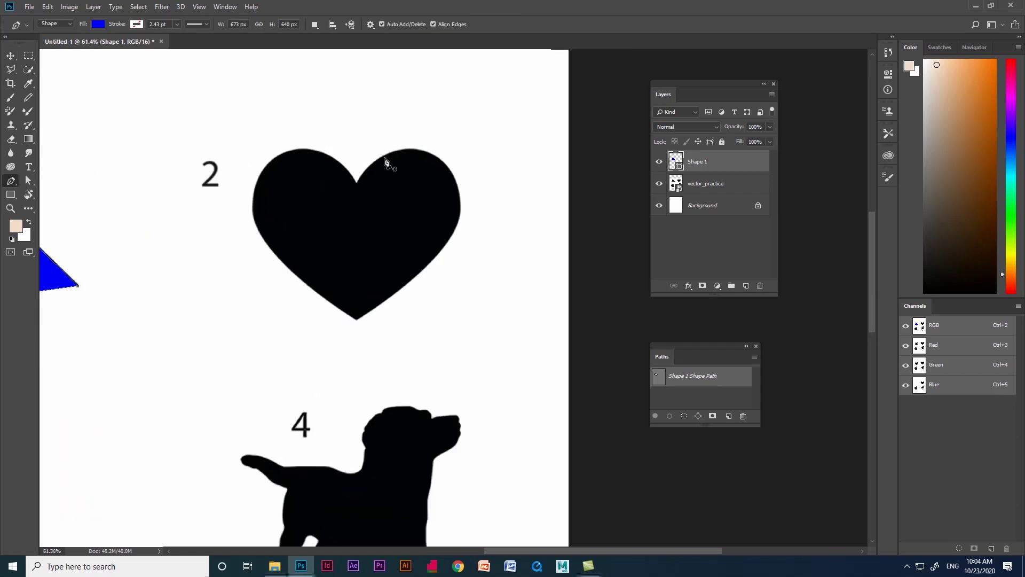
click(356, 186)
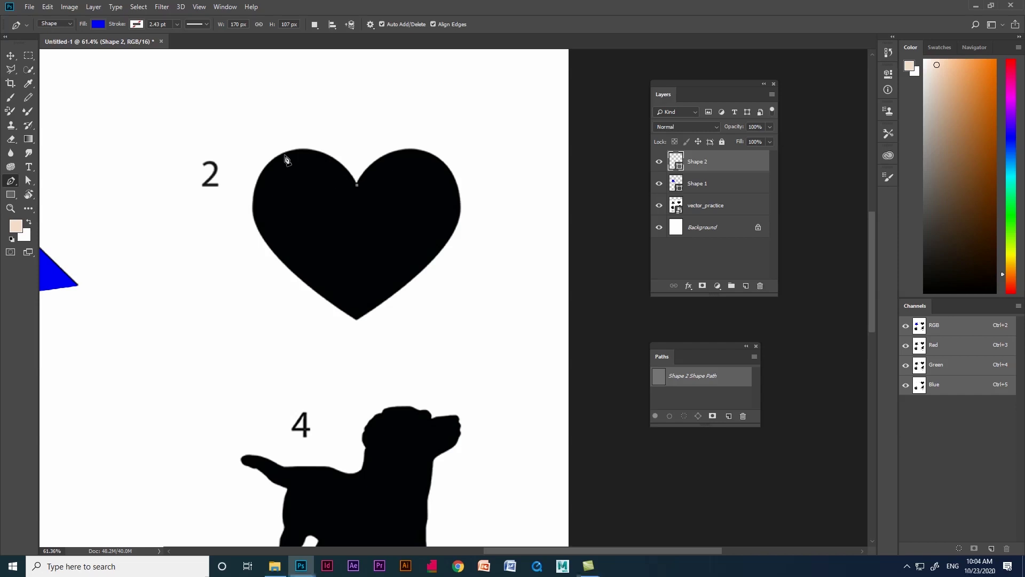
drag(283, 154, 230, 175)
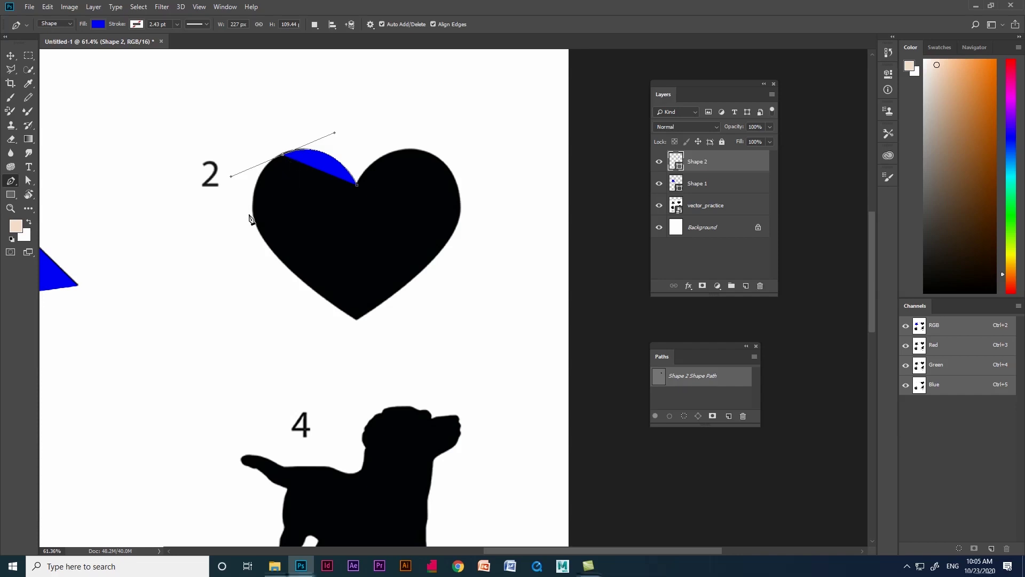
click(261, 230)
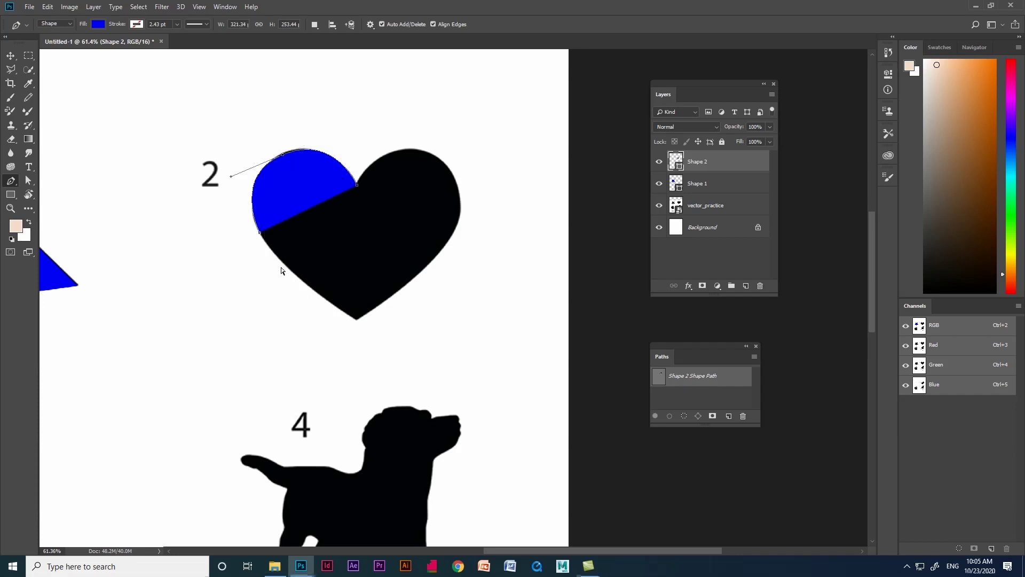
key(ctrl+z)
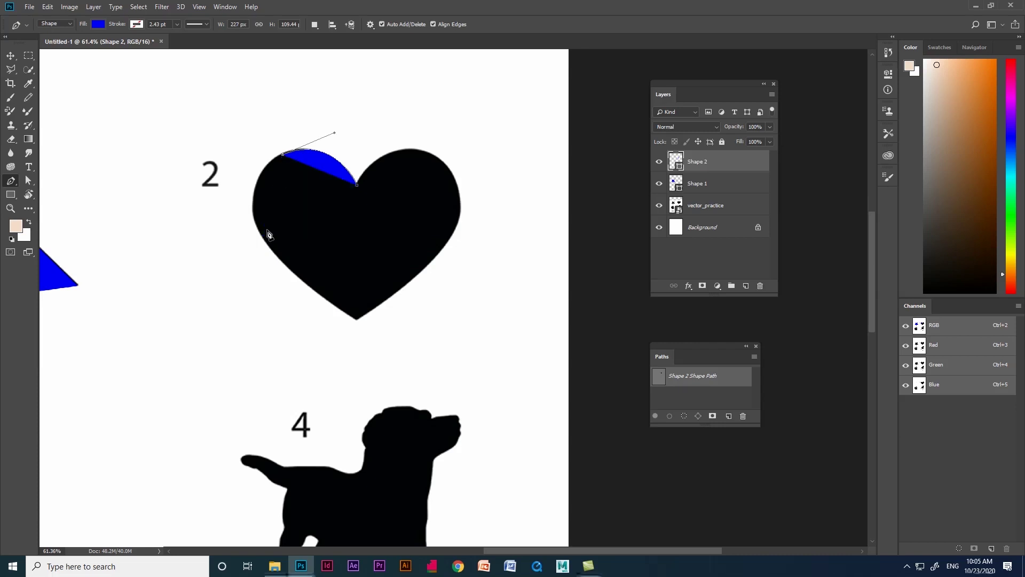
drag(261, 236, 287, 300)
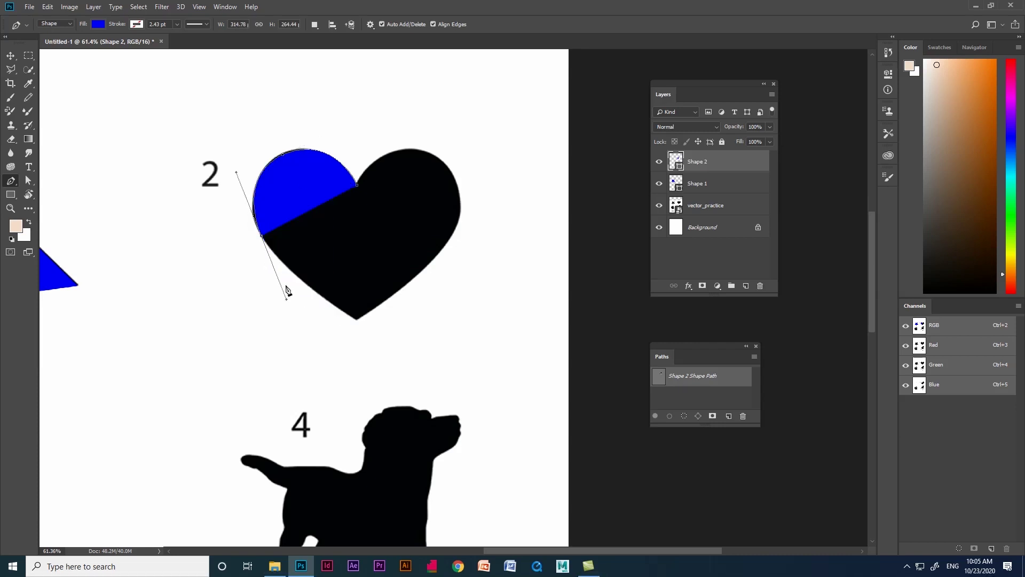
Step: Continue the heart outline with curved segments through the bottom tip, up the right side and onto the top of the right lobe
drag(357, 321, 404, 335)
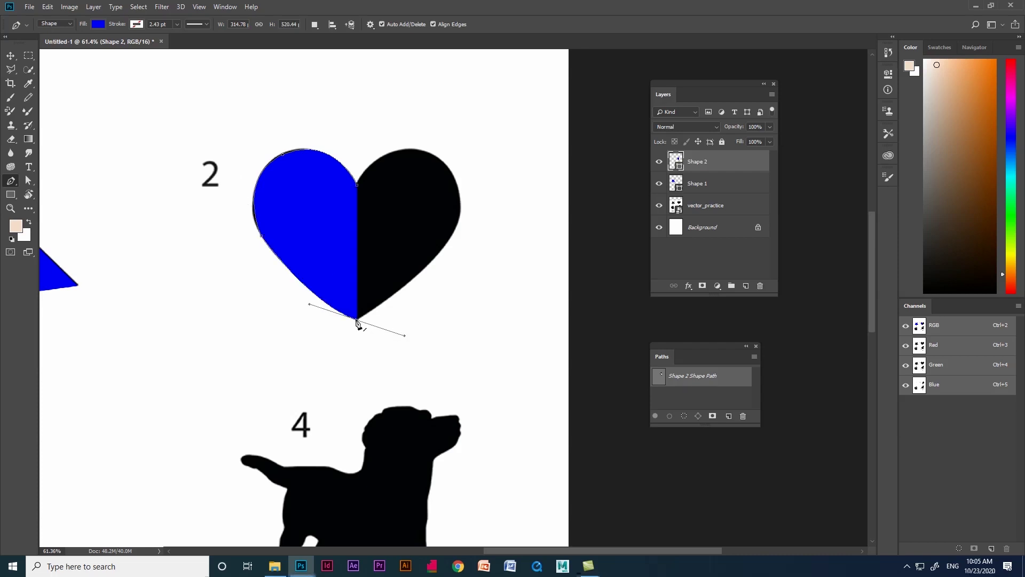
drag(449, 237, 462, 209)
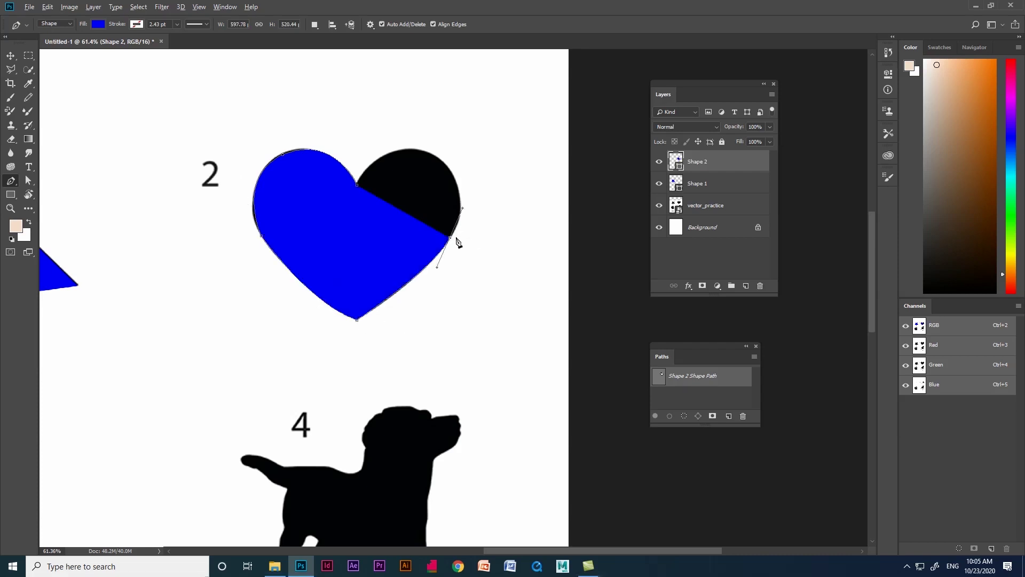
drag(421, 152, 353, 128)
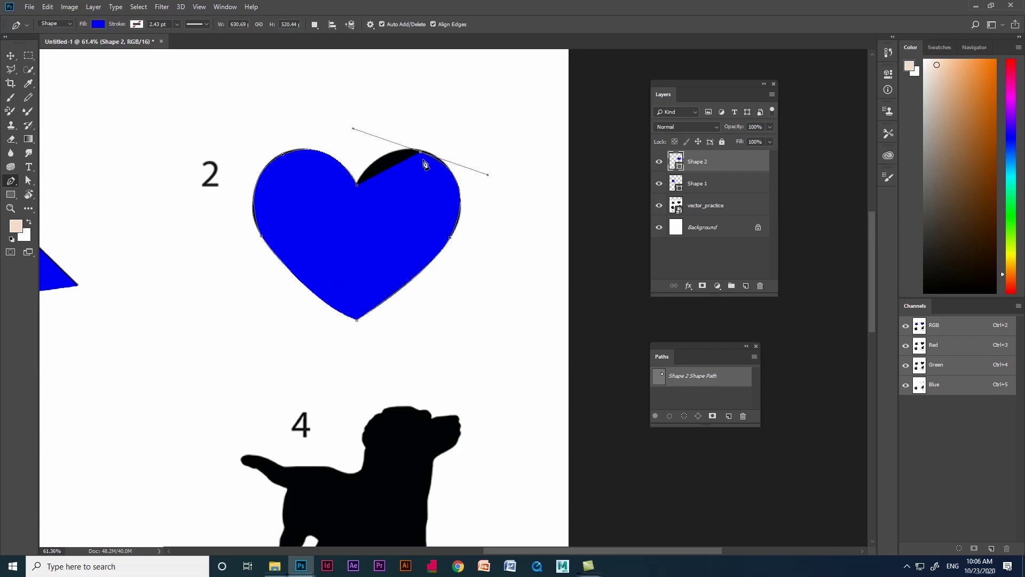
Step: Nudge the anchor atop the right lobe onto the silhouette edge and close the heart path with a curve at its notch
scroll(448, 165, up, 3)
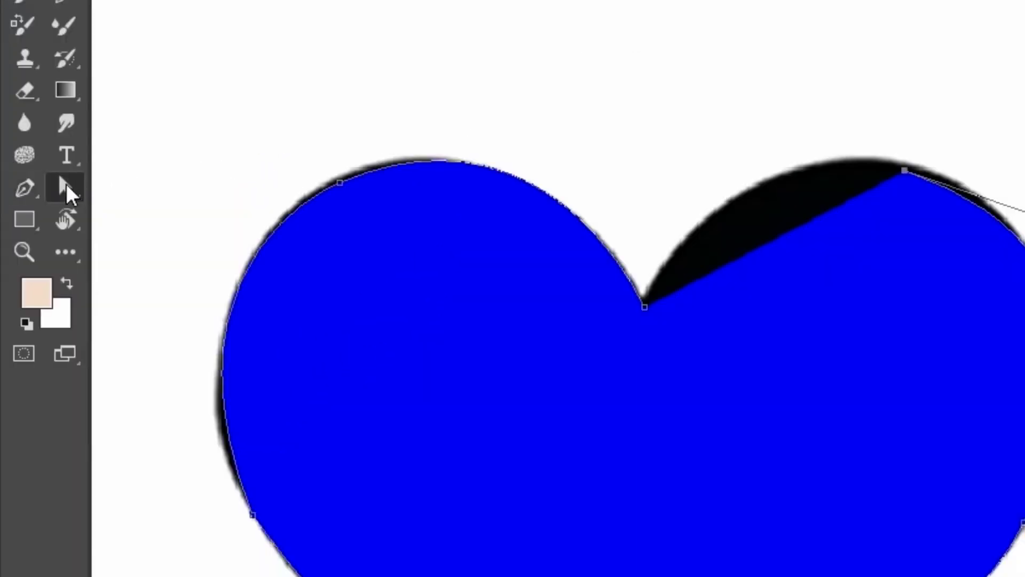
right_click(29, 182)
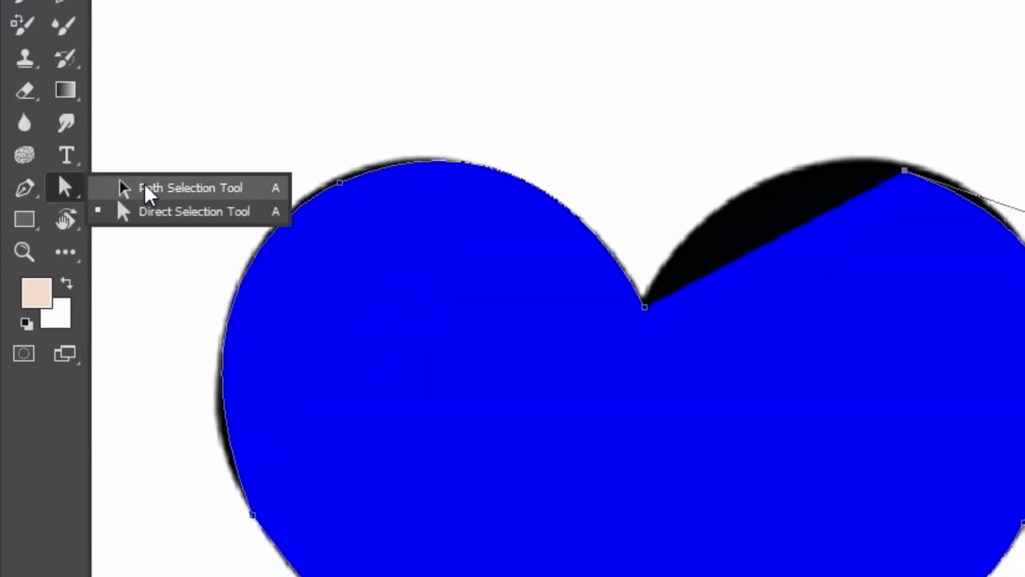
click(25, 187)
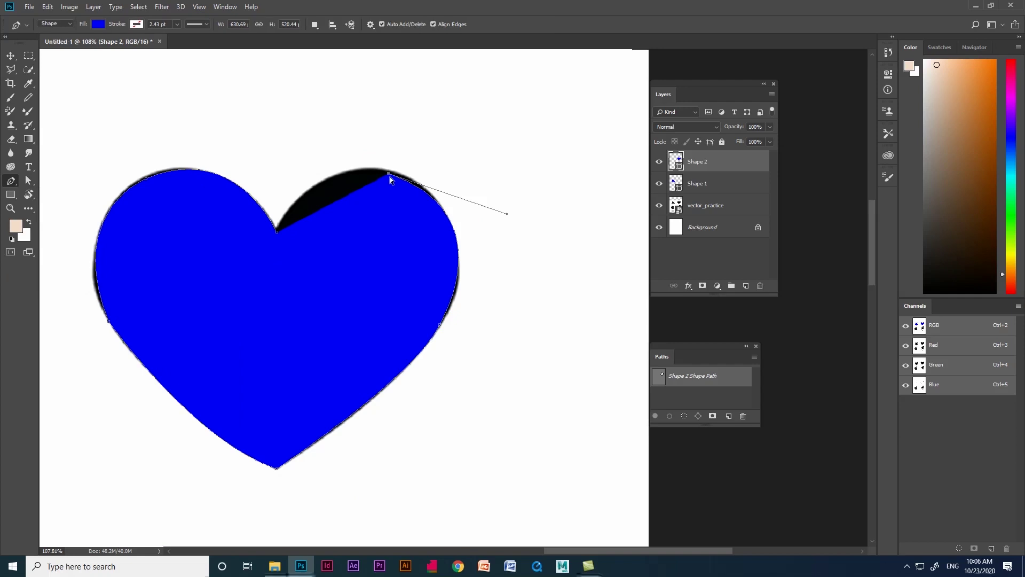
drag(389, 174, 390, 172)
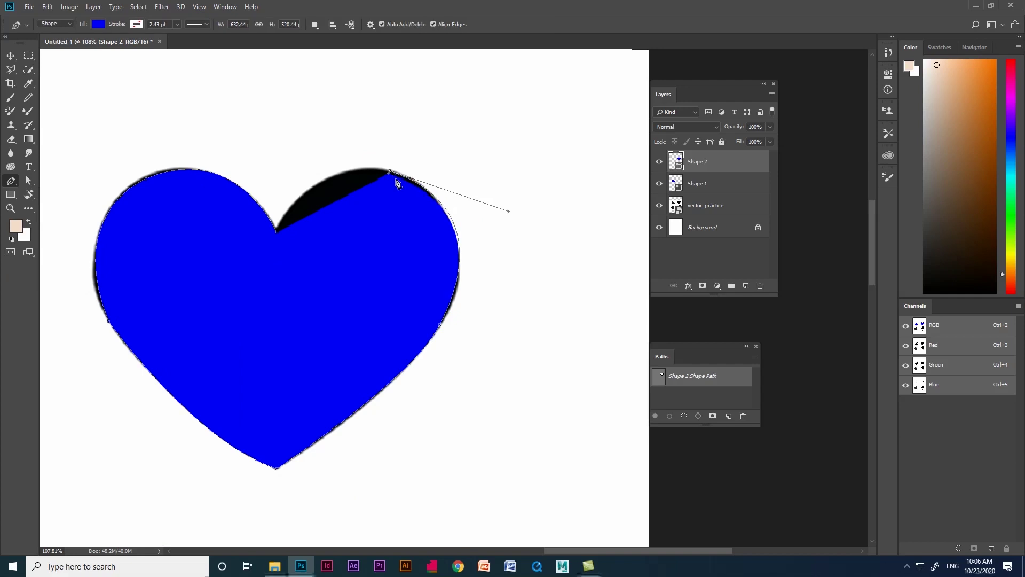
drag(277, 231, 235, 314)
scroll(359, 173, down, 1)
scroll(364, 175, down, 2)
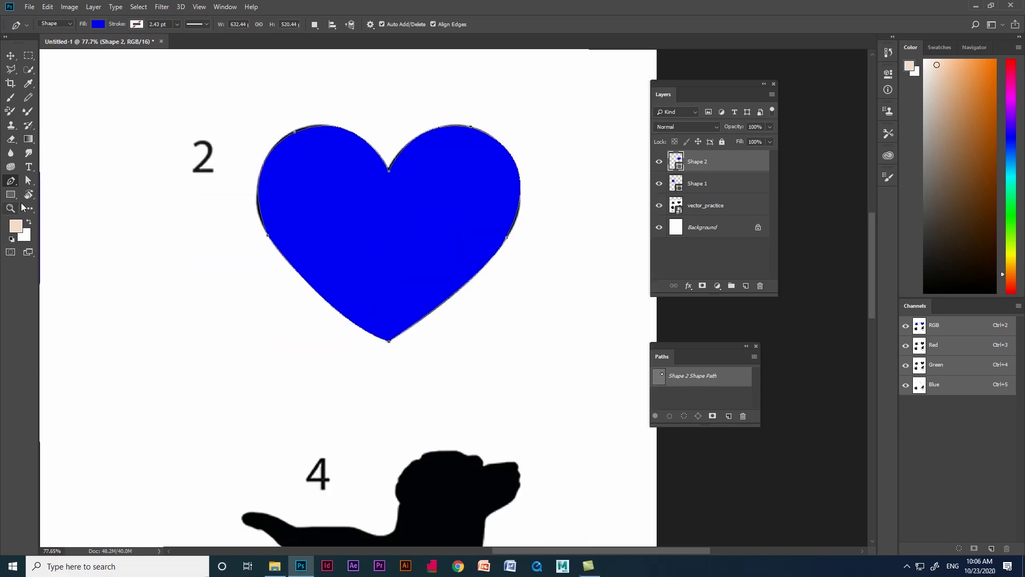
Step: Move the whole heart off its silhouette with the Path Selection Tool and bring it back into place
click(28, 182)
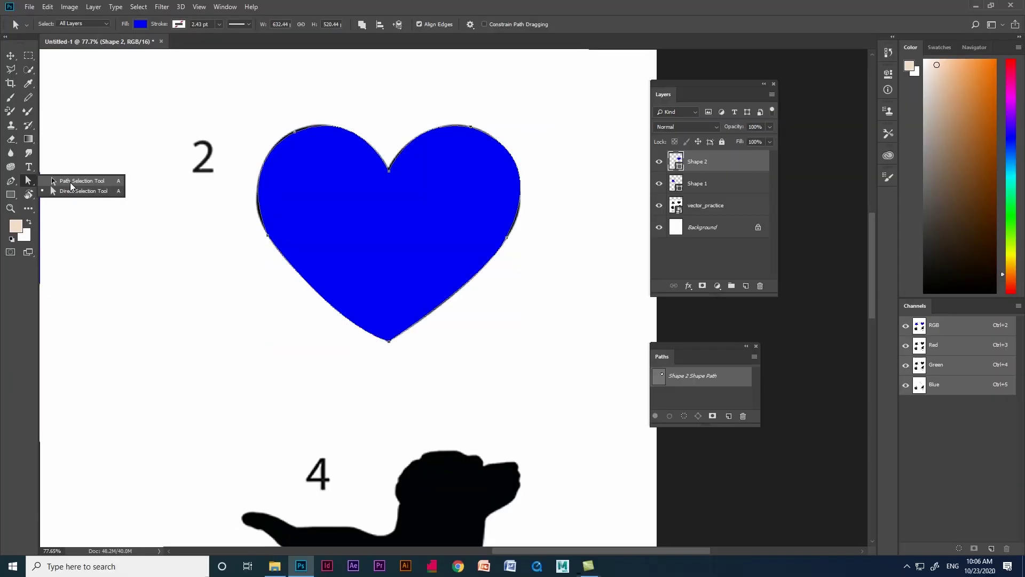
click(180, 203)
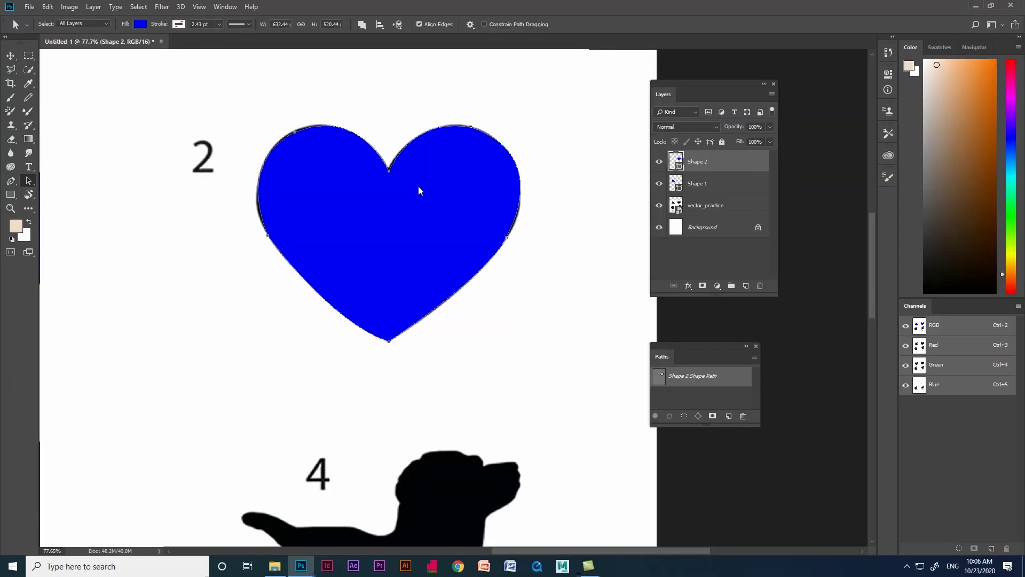
drag(393, 177, 183, 221)
drag(187, 270, 401, 225)
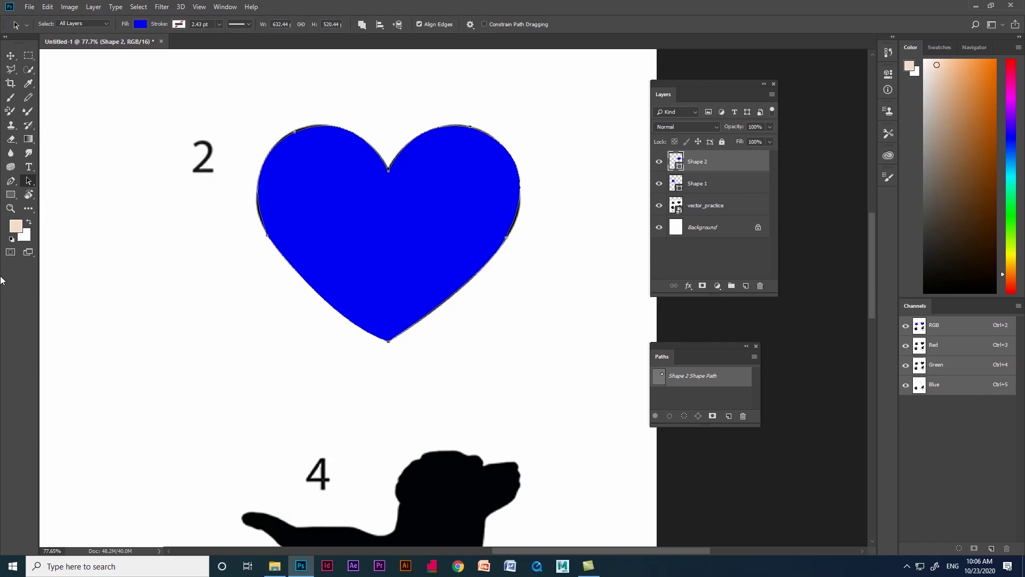
Step: Adjust the direction handles of the heart's two left-side anchors with the Direct Selection Tool
right_click(29, 181)
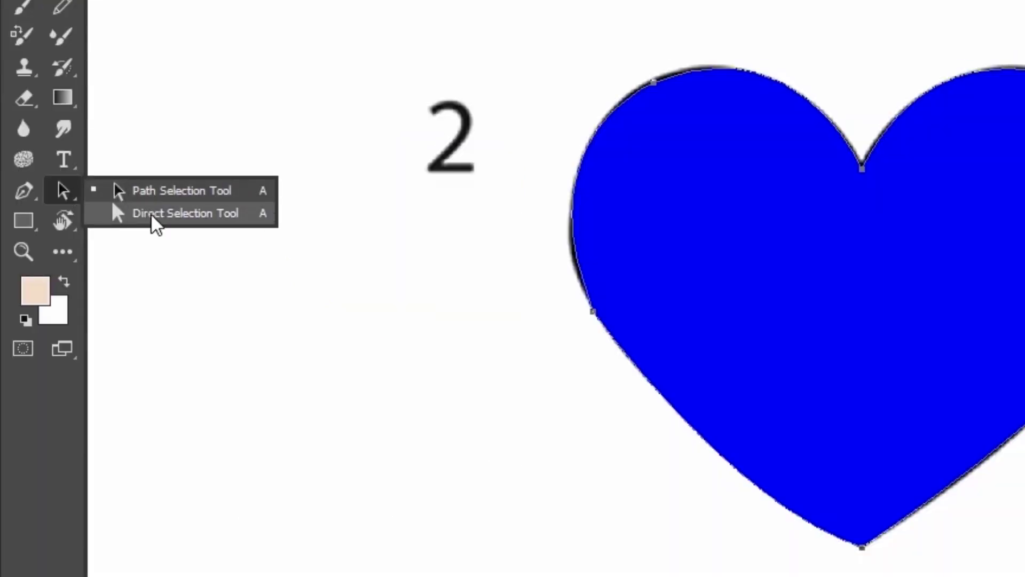
click(151, 215)
click(592, 311)
drag(515, 130, 521, 188)
drag(372, 219, 373, 217)
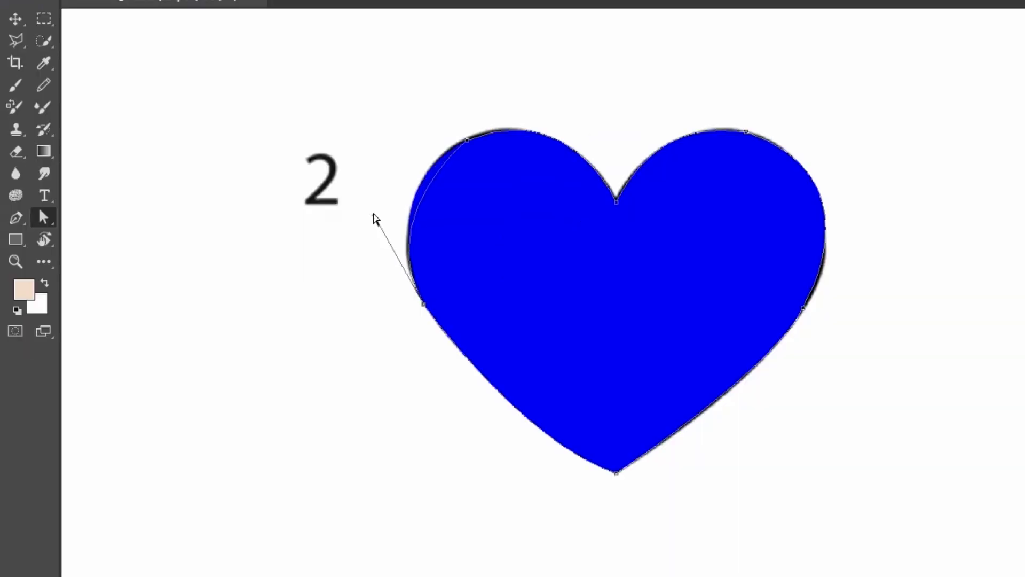
click(467, 140)
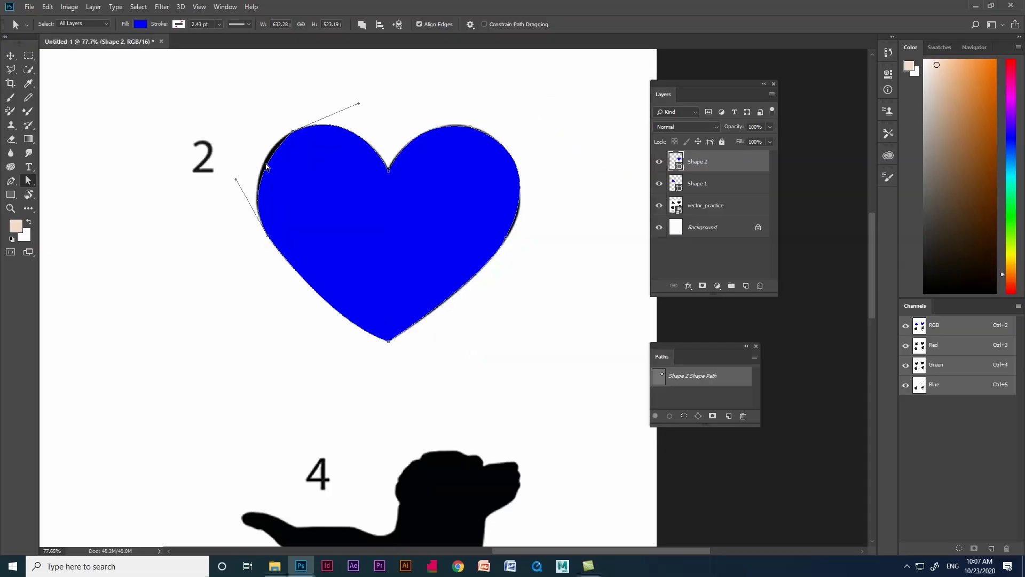
Step: Add an anchor point on the curve of the heart's left lobe with the Add Anchor Point Tool
right_click(11, 180)
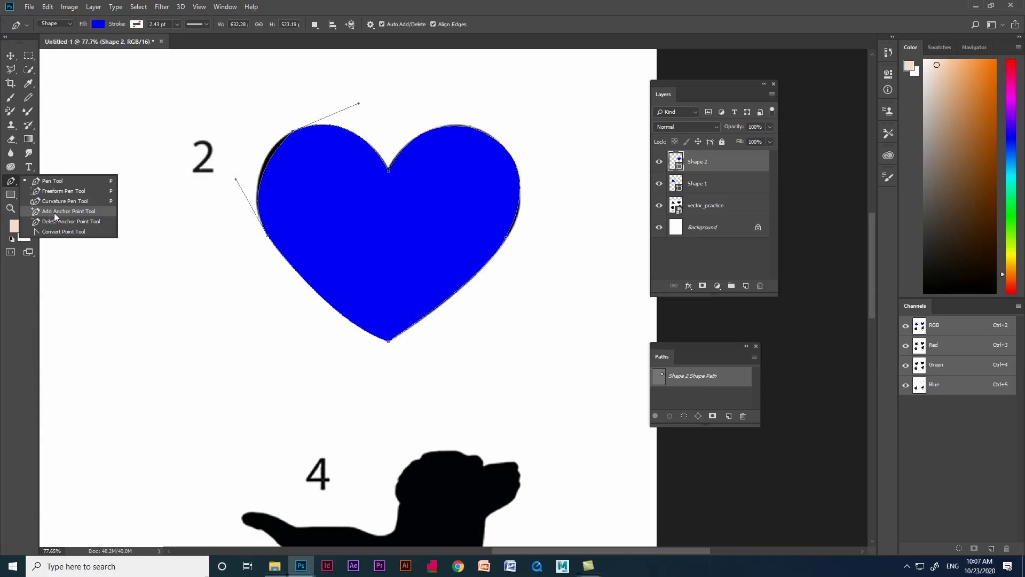
click(134, 291)
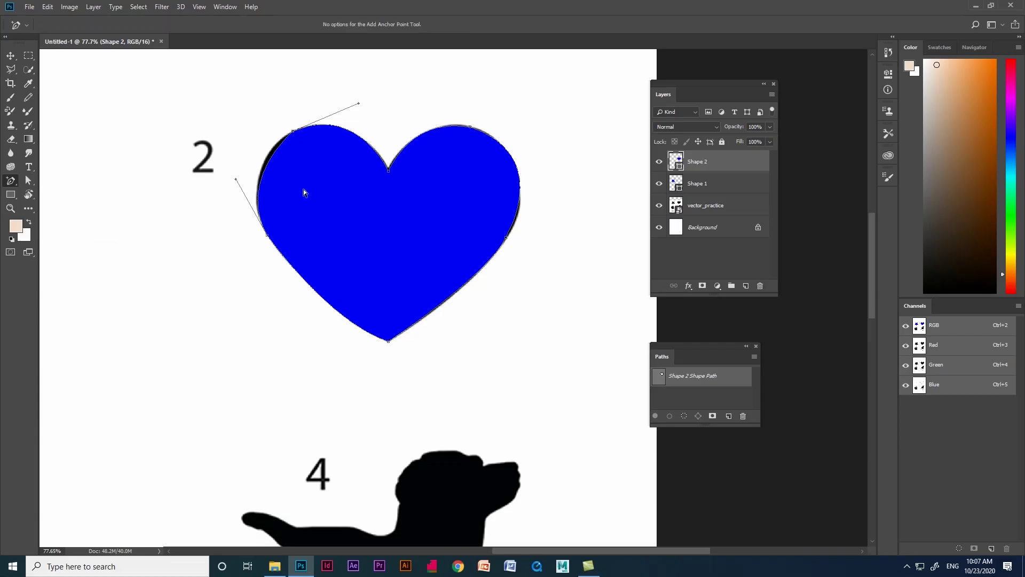
click(266, 167)
scroll(275, 144, up, 3)
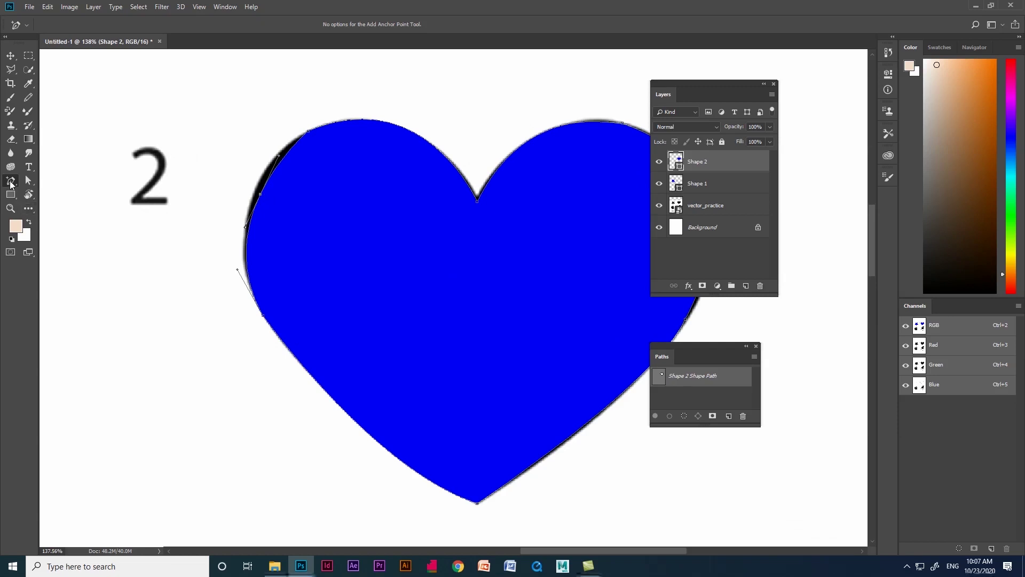
Step: Try the Convert Point Tool on the added anchor of the left lobe and undo the conversion
click(11, 183)
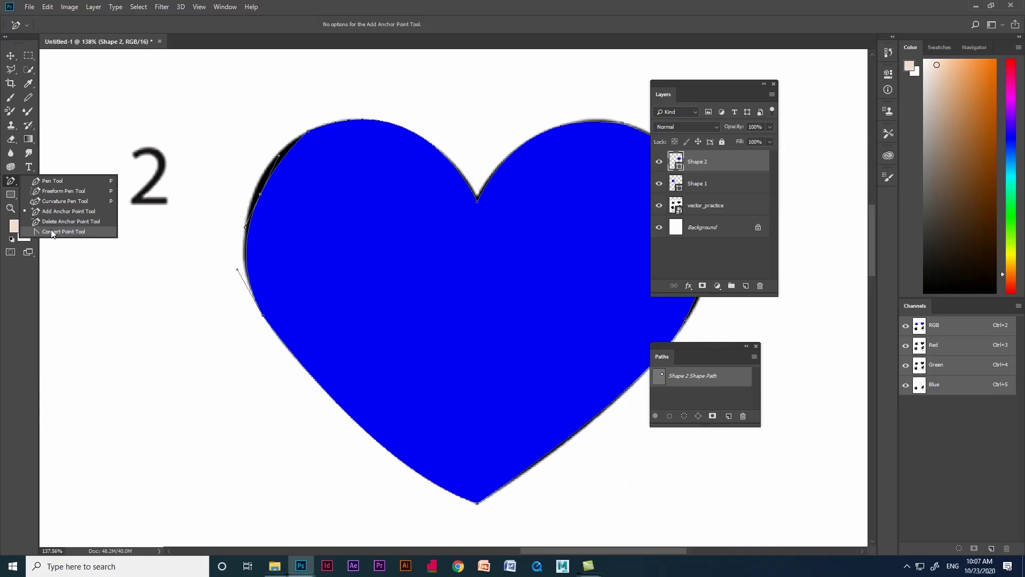
click(124, 278)
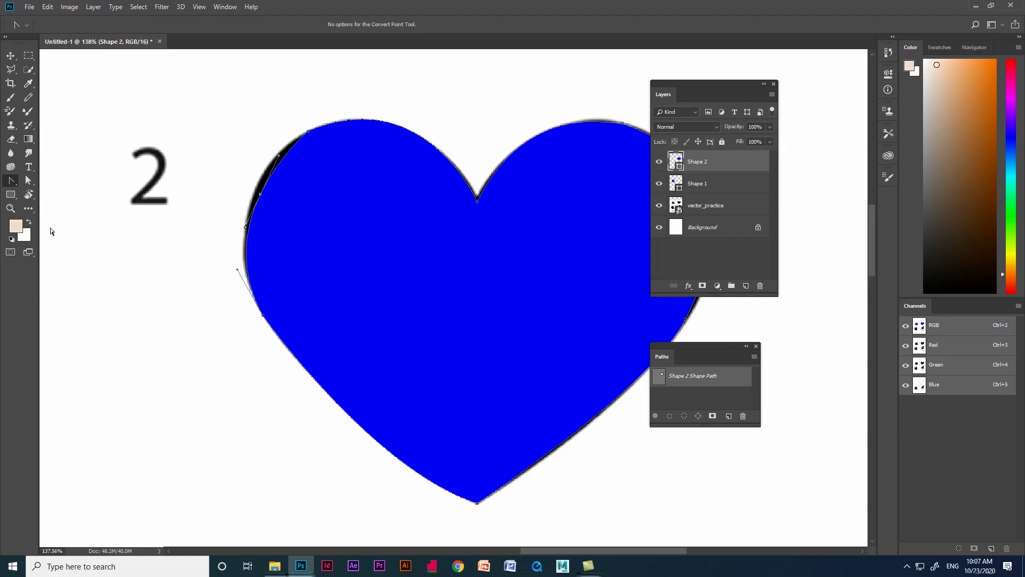
click(260, 194)
key(ctrl+z)
Step: Fit the left lobe to the silhouette by adjusting the added anchor's direction handles with the Direct Selection Tool
click(28, 180)
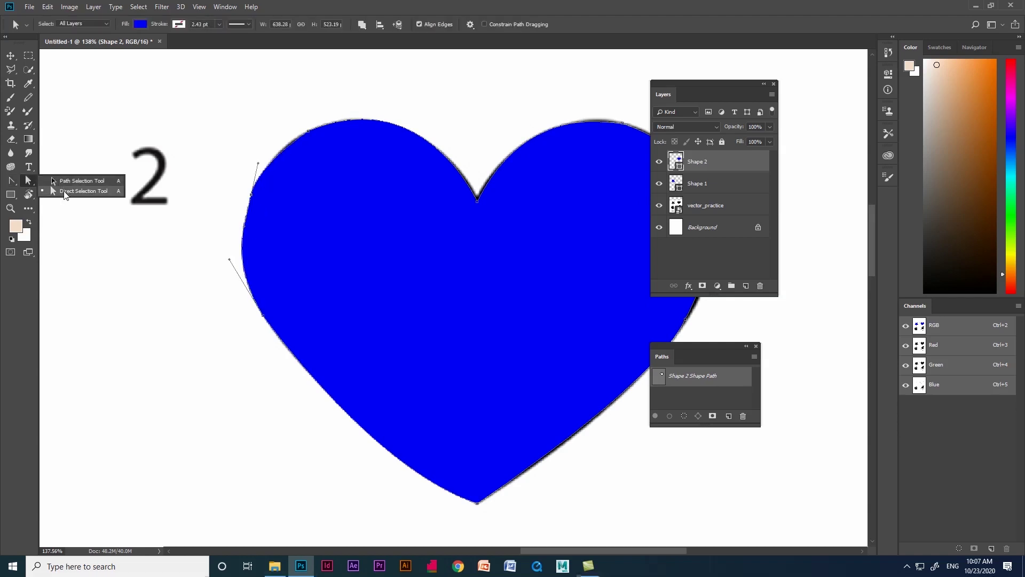
click(64, 193)
drag(258, 164, 270, 145)
drag(239, 225, 240, 237)
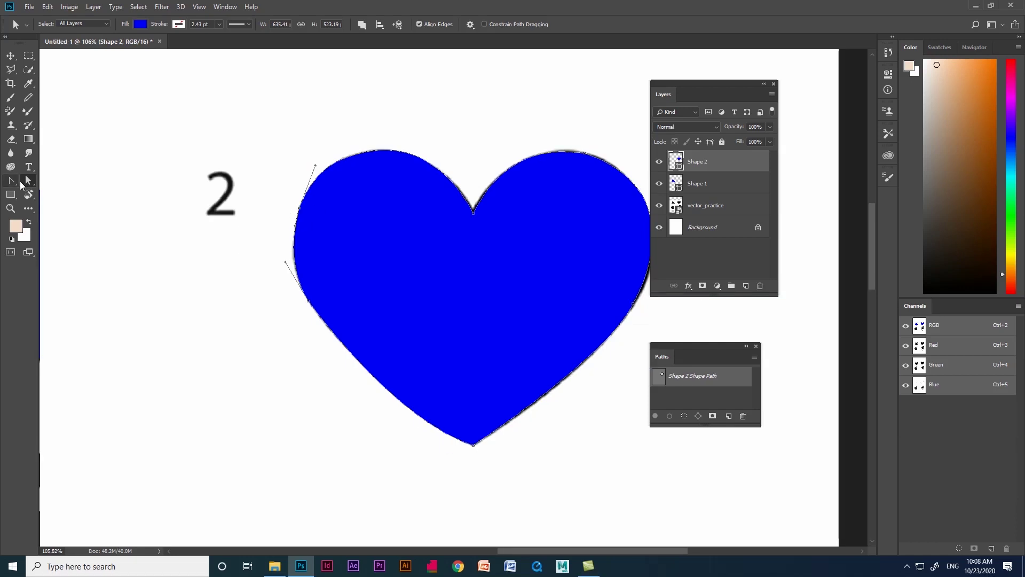
Step: Remove the added anchor from the heart's left lobe with the Delete Anchor Point Tool
click(10, 181)
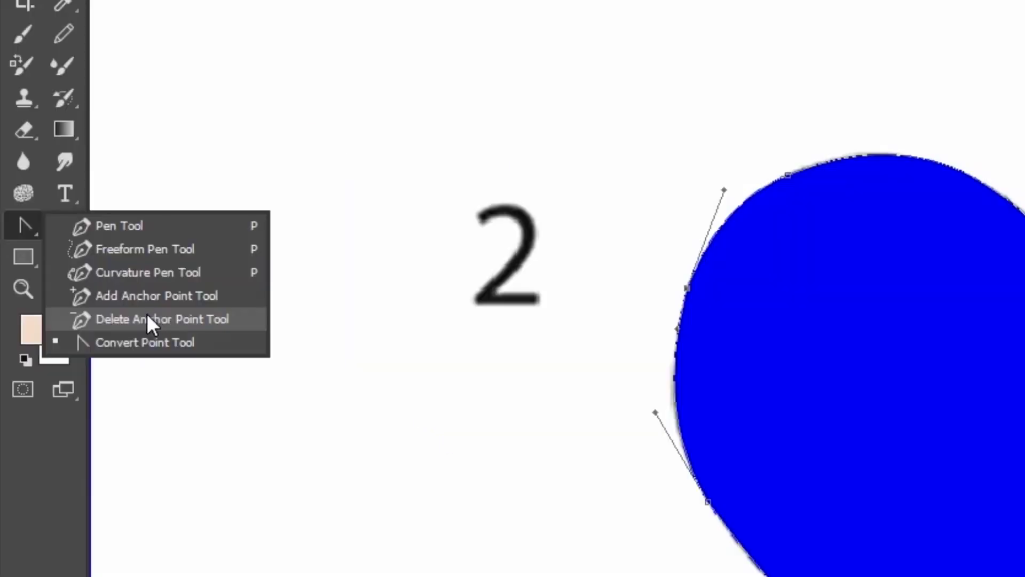
click(147, 315)
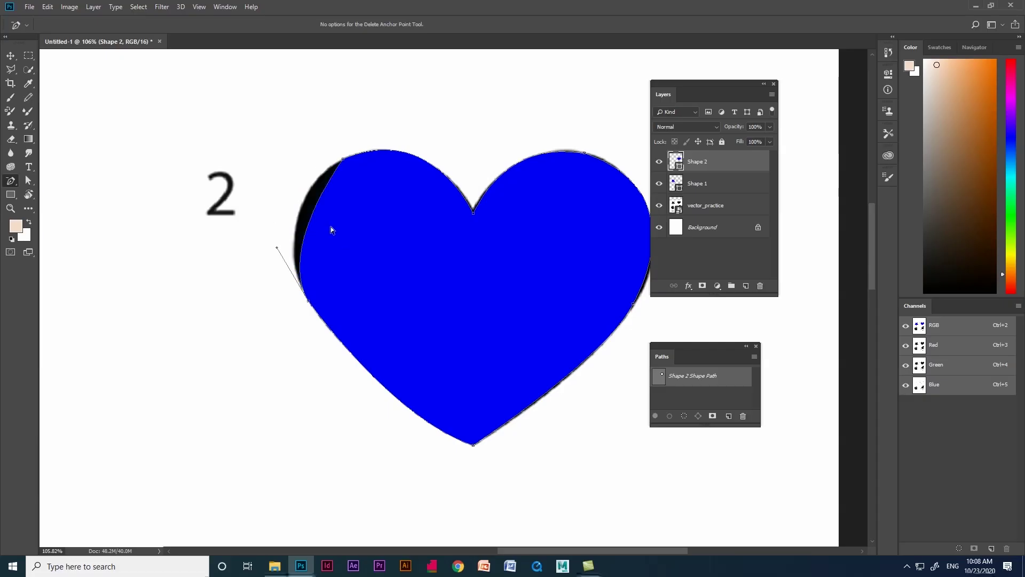
Step: Trace the leaf of apple 3 with the Pen tool using two curved segments between its tips, closing the path
click(10, 181)
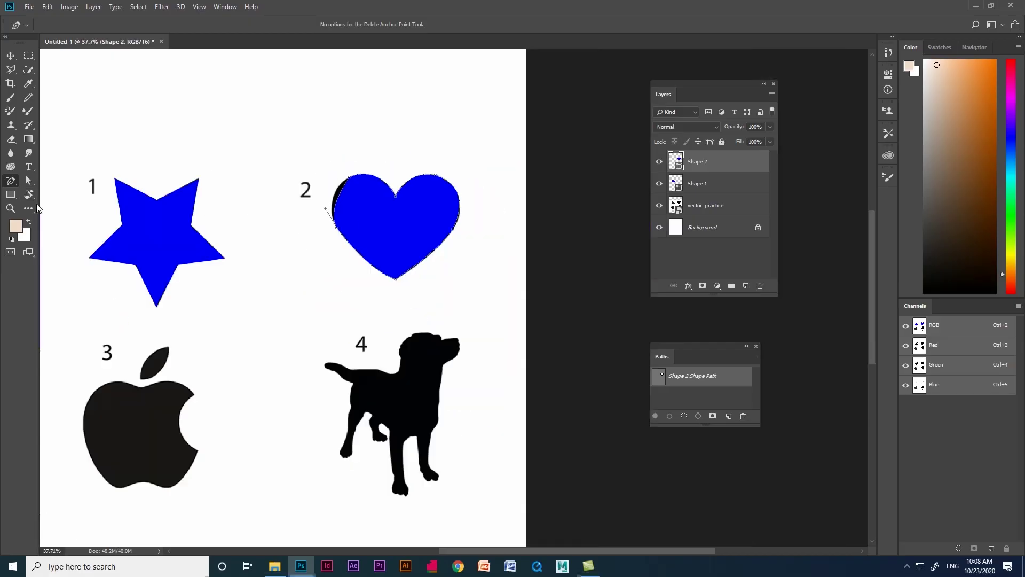
right_click(24, 265)
click(136, 266)
scroll(354, 315, up, 5)
scroll(353, 313, down, 3)
click(291, 289)
drag(348, 225, 403, 219)
alt+click(348, 224)
drag(291, 289, 240, 293)
Step: Start tracing the apple body from its upper notch, curving over the right shoulder and along the bite to its lower corner
scroll(346, 243, down, 2)
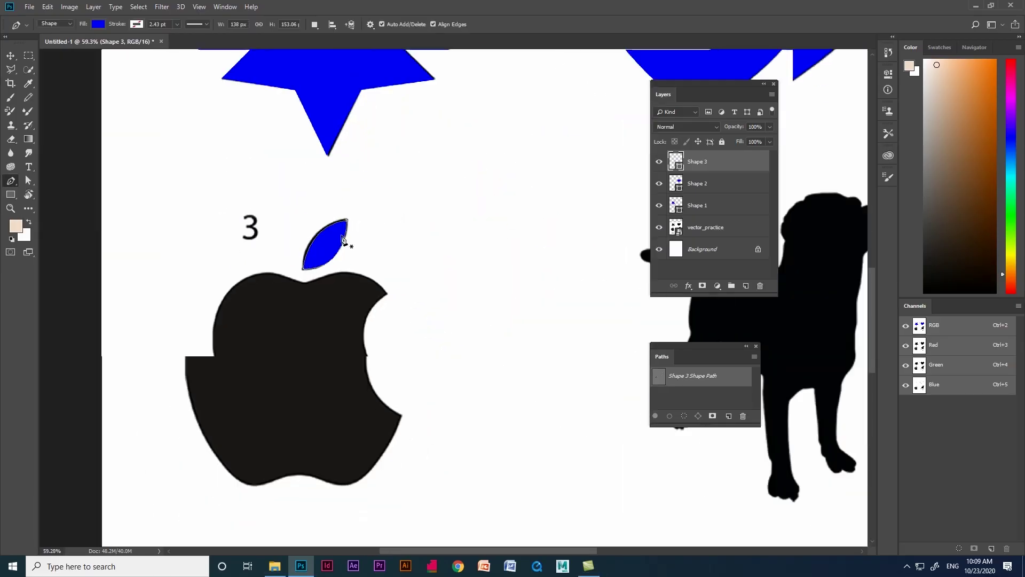
scroll(352, 291, up, 2)
scroll(266, 276, down, 1)
scroll(265, 276, up, 2)
click(265, 276)
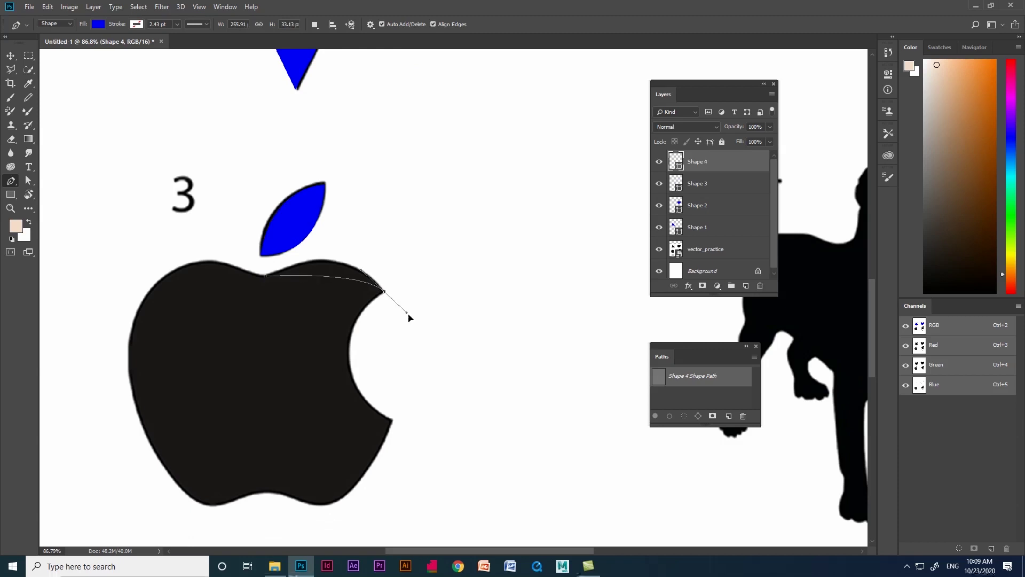
drag(384, 291, 435, 354)
drag(393, 420, 488, 485)
scroll(362, 395, up, 1)
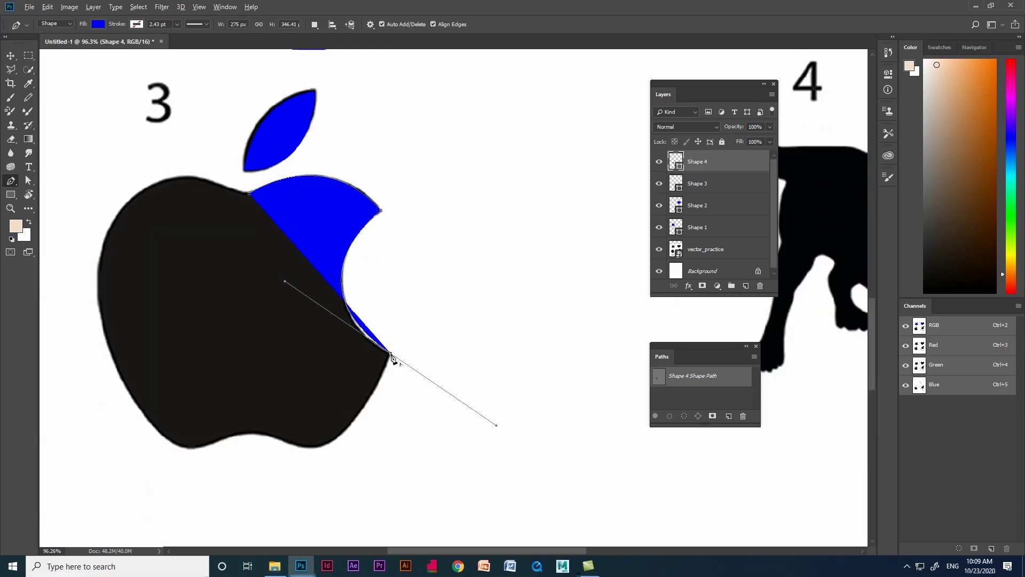
Step: Continue the apple body path along the base, up the left side and over the left shoulder with curved segments
click(320, 446)
drag(269, 435, 181, 460)
drag(119, 374, 69, 270)
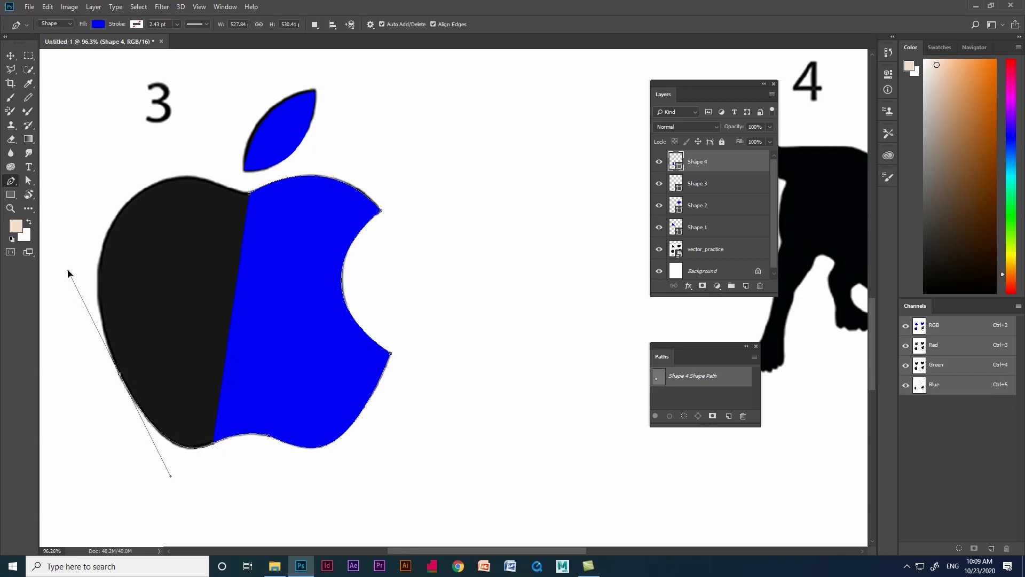
drag(153, 183, 256, 126)
alt+click(153, 184)
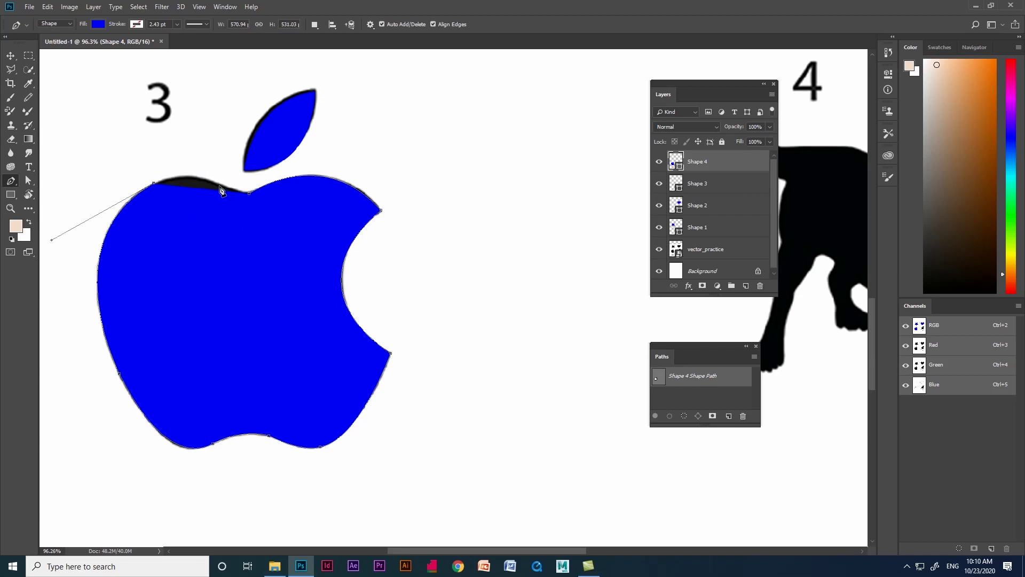
drag(217, 184, 240, 195)
Step: Turn off the fill to close the apple path at its upper notch, and set the fill back to blue
click(98, 24)
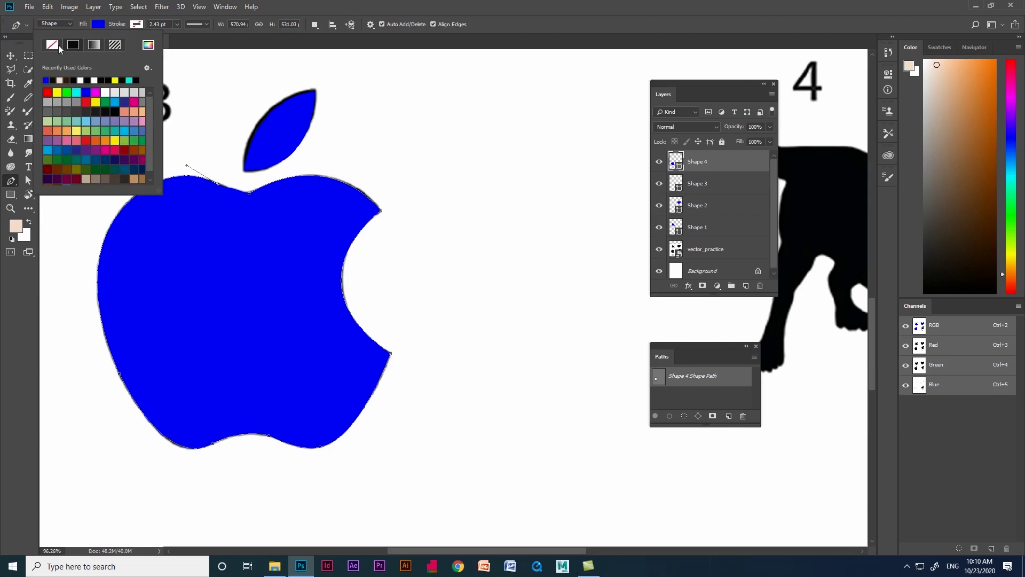
click(59, 45)
click(249, 194)
click(98, 24)
click(82, 91)
key(v)
Step: Start a new Pen tool path on dog 4 below the tail's base, curving down the rump to a corner at the thigh
scroll(257, 225, down, 8)
scroll(536, 303, up, 6)
drag(537, 303, 347, 218)
scroll(348, 217, up, 2)
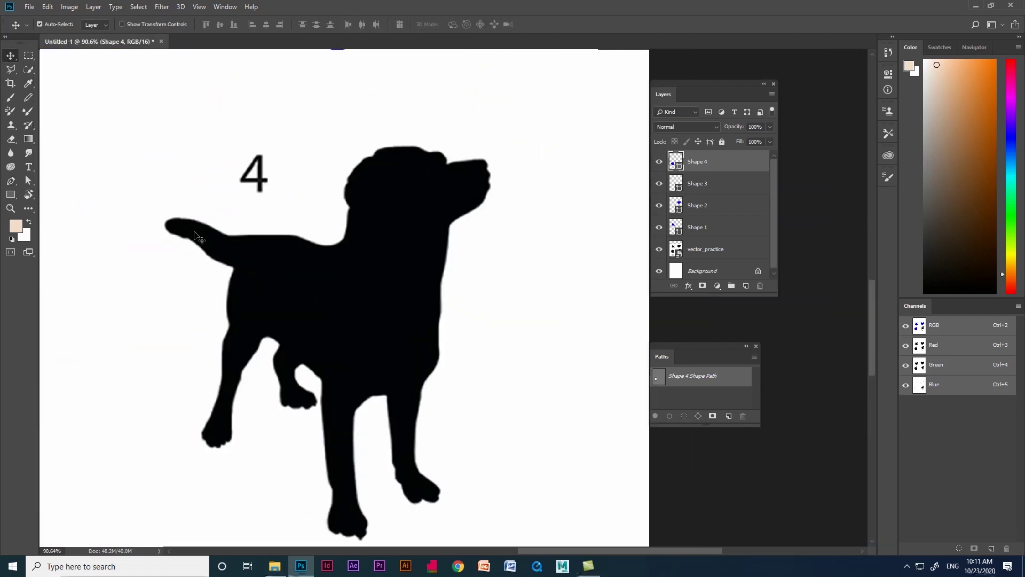
click(13, 179)
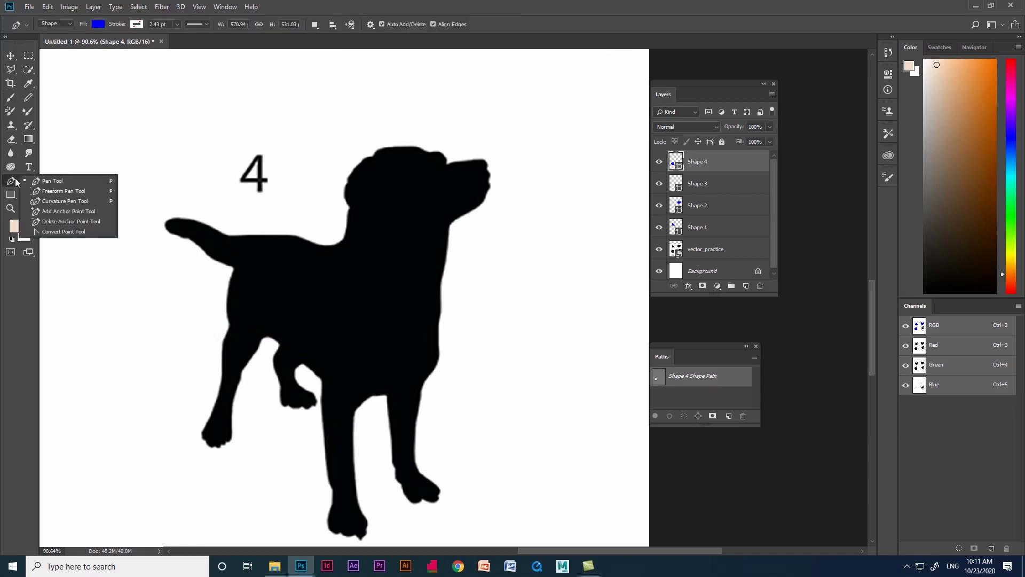
click(48, 180)
drag(256, 185, 251, 183)
scroll(235, 219, up, 5)
click(228, 296)
click(217, 292)
click(180, 272)
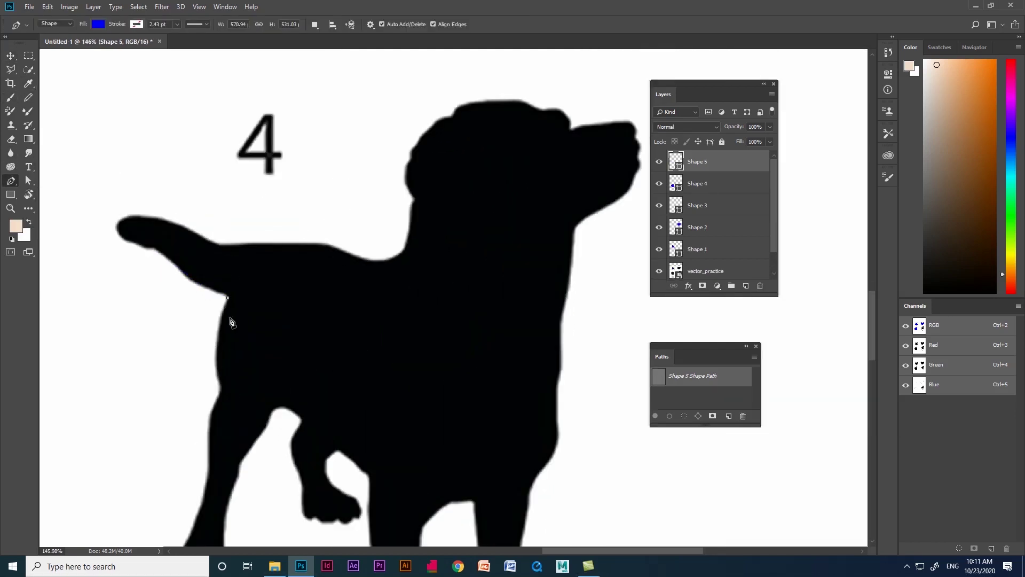
drag(221, 389, 235, 407)
alt+click(222, 388)
Step: Trace the rear edge of the dog's hind leg down to the paw and around its toes
scroll(247, 367, down, 5)
scroll(240, 373, up, 6)
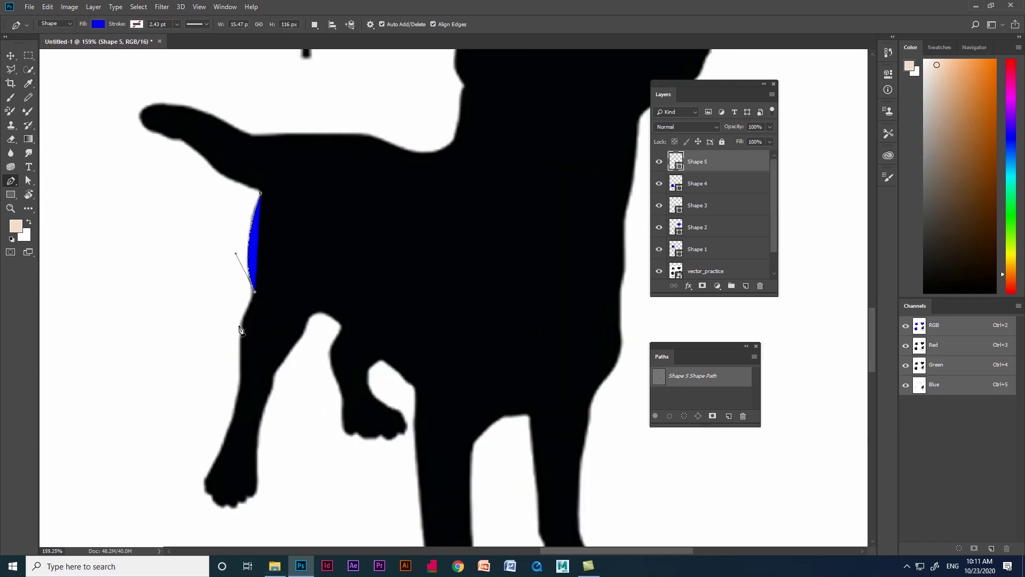
click(241, 323)
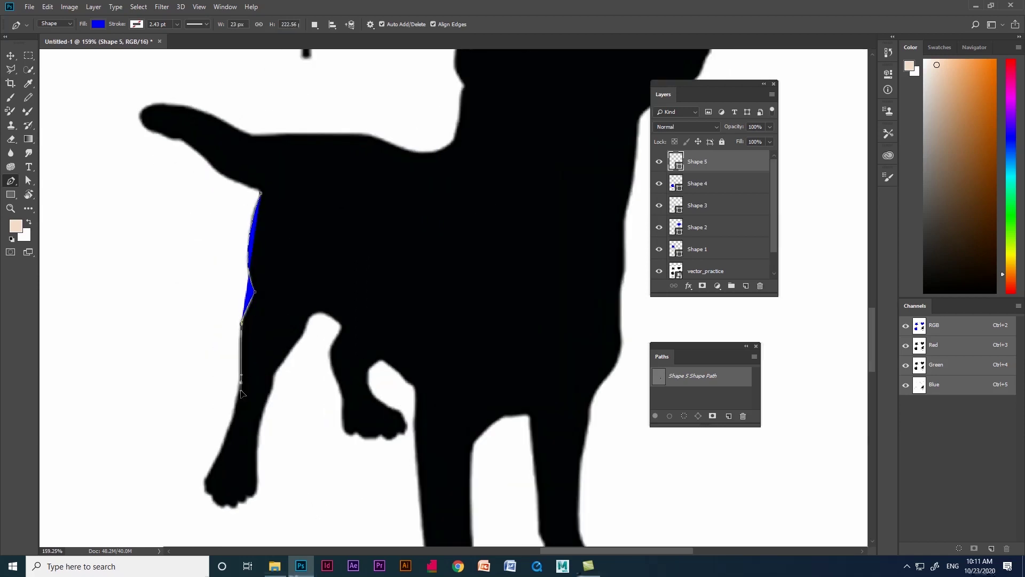
drag(241, 394, 232, 424)
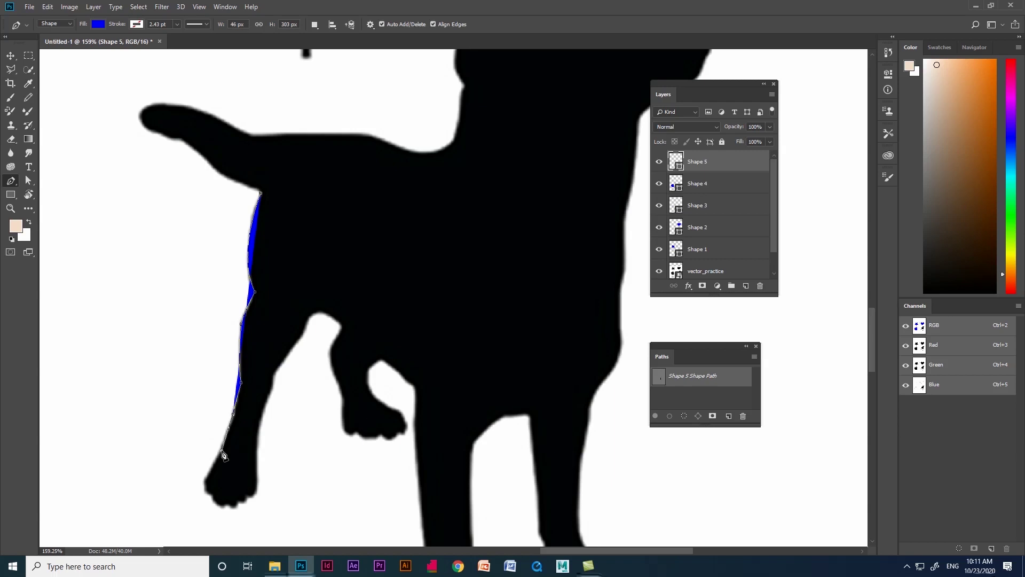
click(222, 450)
drag(213, 496, 238, 491)
alt+click(228, 505)
alt+click(237, 502)
drag(259, 439, 262, 502)
key(ctrl+z)
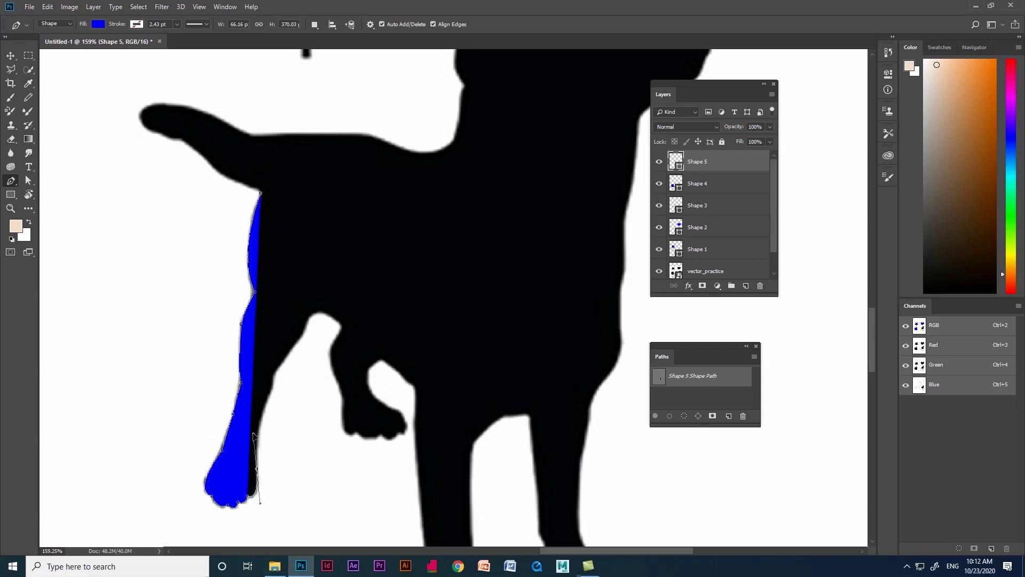
Step: Set the dog shape's fill to none and trace the inner edge of the hind leg upward from the paw
click(95, 25)
click(52, 45)
scroll(262, 501, up, 2)
click(261, 501)
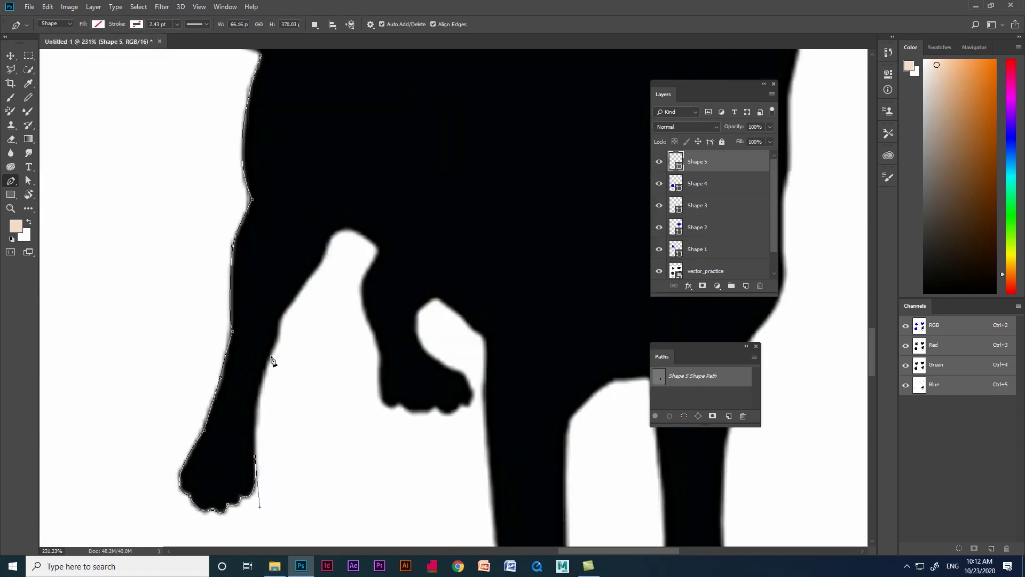
drag(276, 340, 298, 302)
alt+click(277, 341)
click(308, 278)
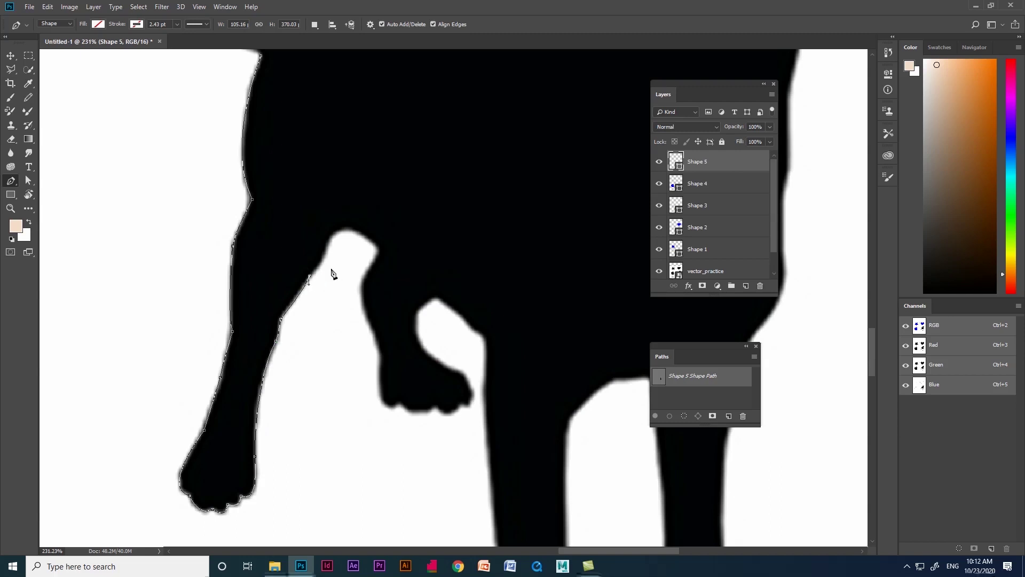
Step: Trace the arch between the two hind legs and curve onto the rear edge of the second hind leg
drag(327, 242, 327, 233)
drag(377, 246, 412, 278)
ctrl+drag(377, 245, 374, 242)
alt+click(374, 244)
drag(364, 273, 347, 292)
Step: Trace the second hind leg down to its paw, around the toes and back up into the gap before the foreleg
click(379, 344)
click(401, 402)
drag(403, 406, 427, 373)
drag(421, 409, 474, 403)
drag(451, 369, 418, 330)
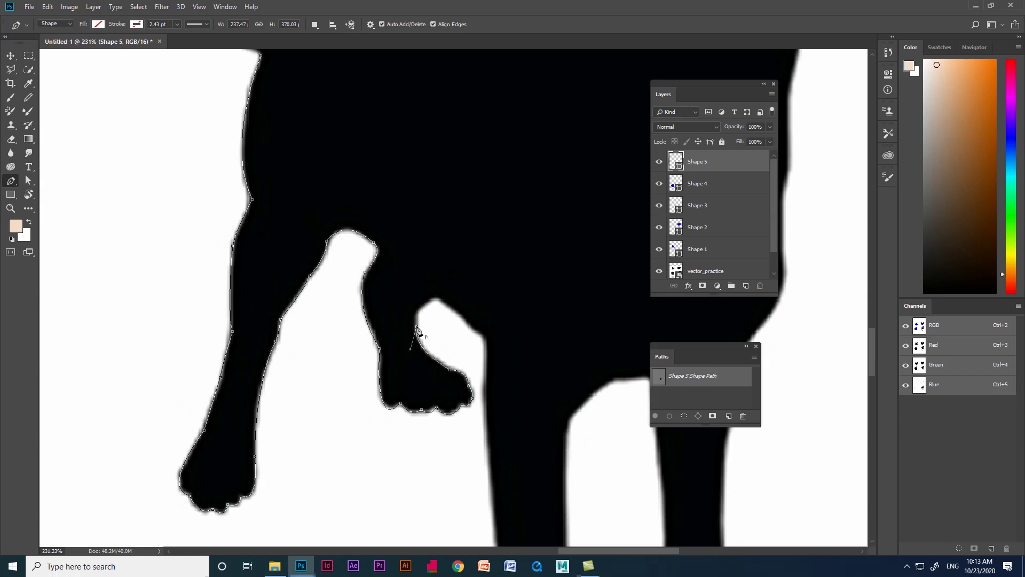
Step: Trace around the top of the gap and down onto the rear edge of the foreleg, ending in a corner point
click(434, 299)
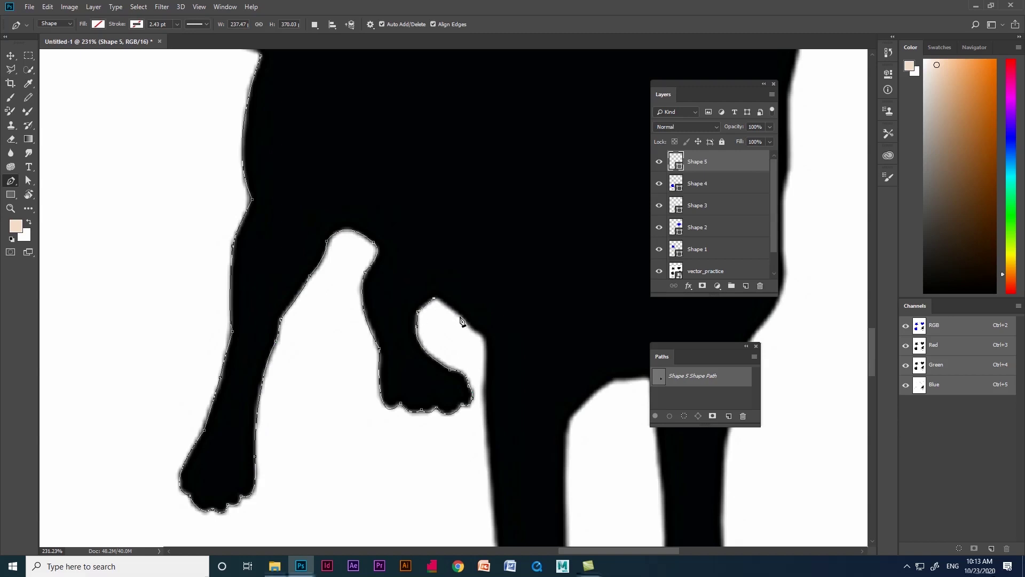
drag(485, 383, 481, 434)
alt+click(485, 382)
Step: Run the path with straight segments from the foreleg through the dog's body up to the dip in its back
scroll(485, 382, down, 6)
click(491, 347)
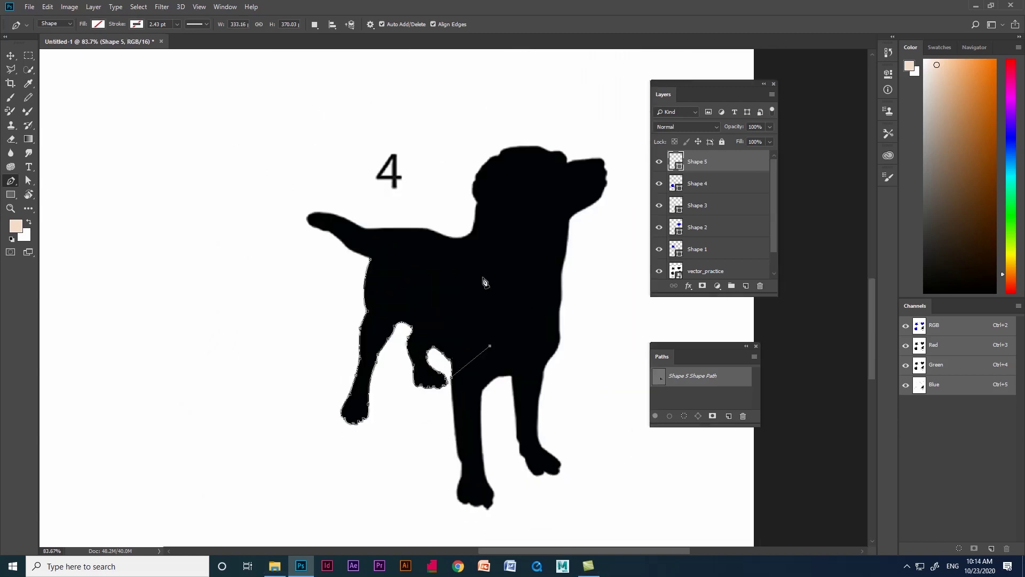
click(484, 276)
click(462, 239)
Step: Trace the upper edge of the dog's back from the dip toward the tail
scroll(448, 222, up, 4)
scroll(451, 223, up, 2)
click(415, 246)
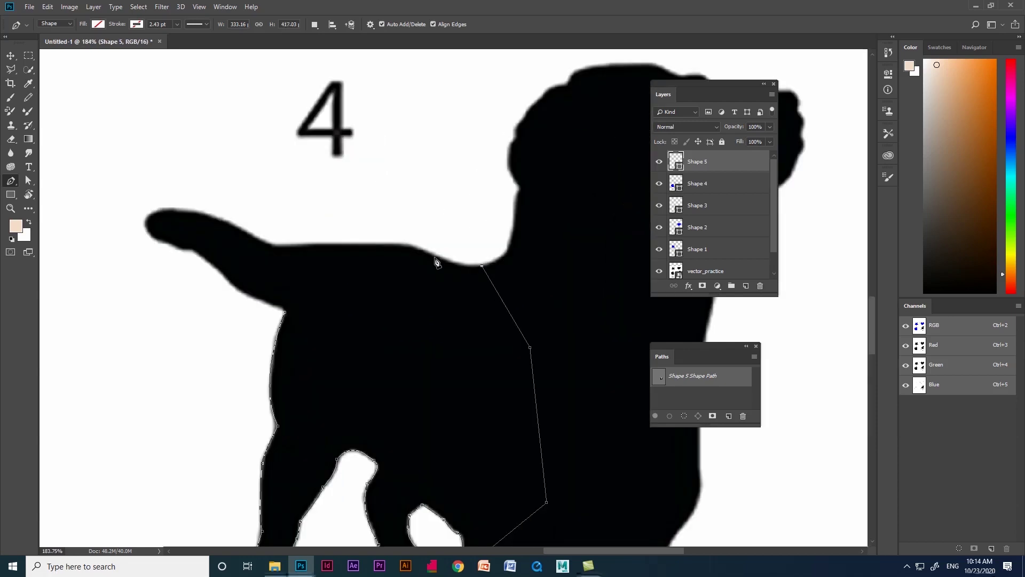
click(435, 256)
click(387, 246)
scroll(137, 109, down, 3)
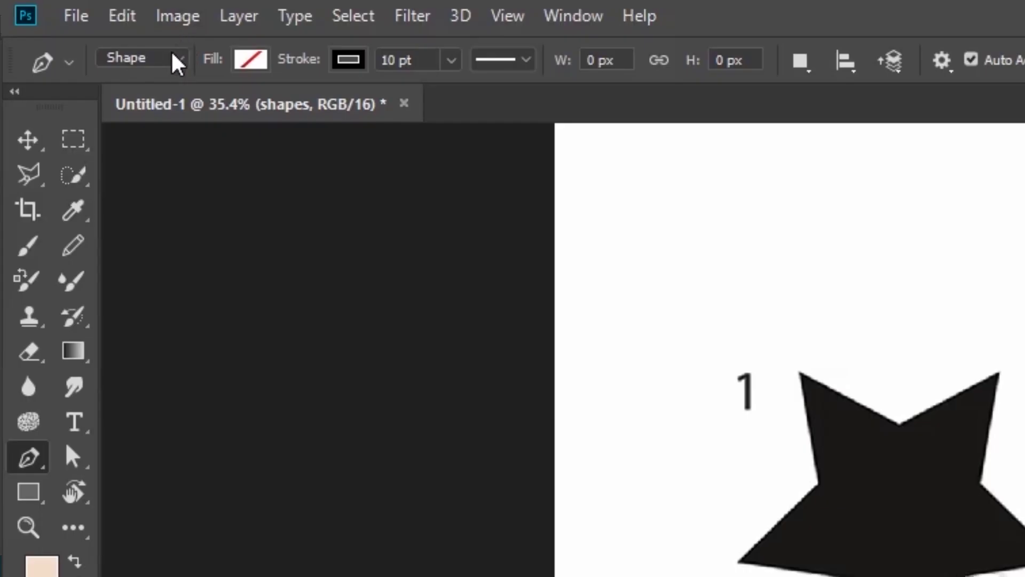
Step: Open the Pen tool's choice of drawing modes
click(171, 53)
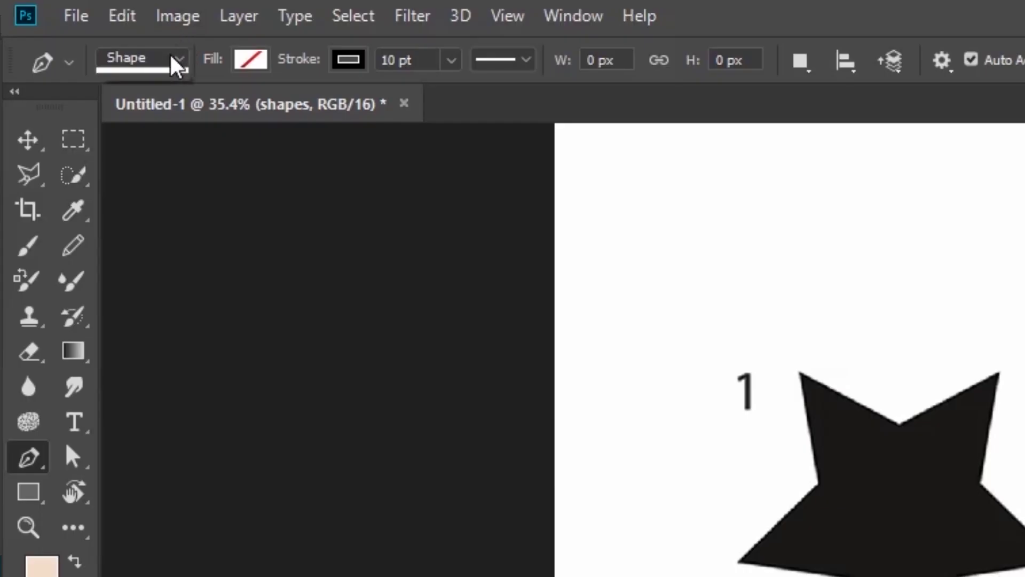